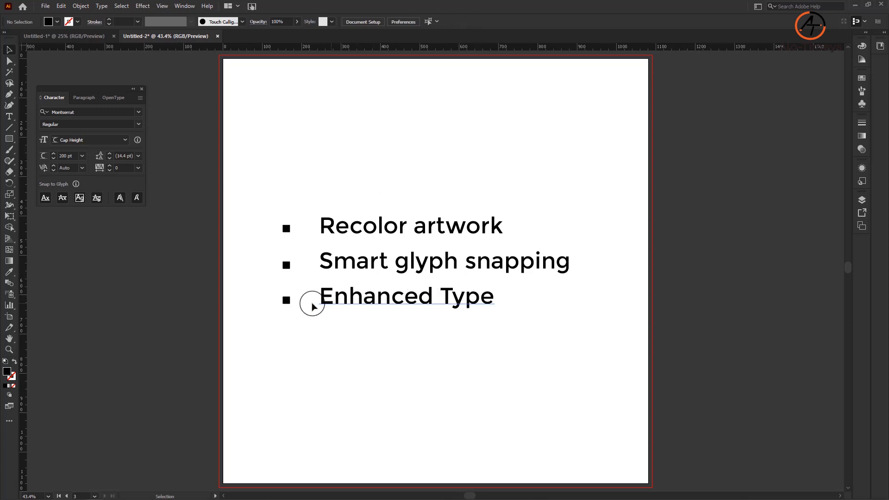
Step: Duplicate the "Enhanced Type" bullet line directly below itself and change the copy's text to "Align selections"
{"action": "left_click", "coordinate": [285, 300]}
{"action": "left_click", "coordinate": [338, 303], "text": "shift"}
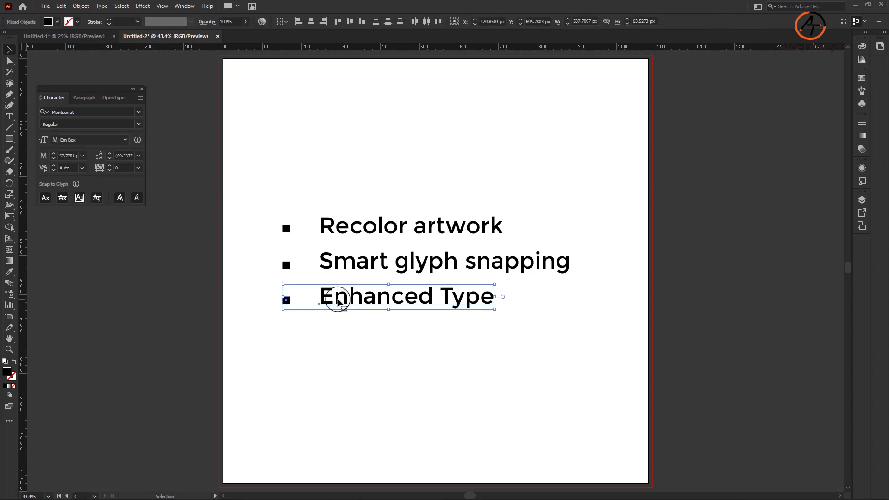
{"action": "left_click_drag", "start_coordinate": [337, 303], "coordinate": [338, 332]}
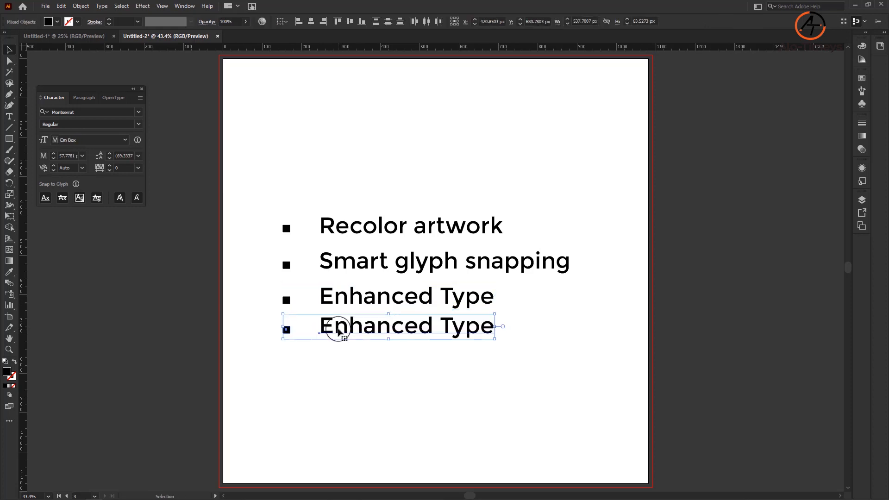
{"action": "double_click", "coordinate": [338, 332]}
{"action": "key", "text": "ctrl+a"}
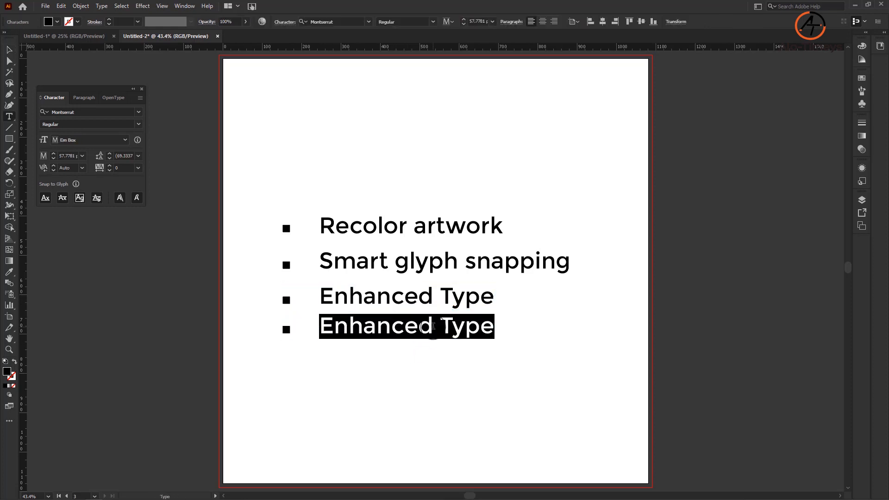
{"action": "type", "text": "Align selections"}
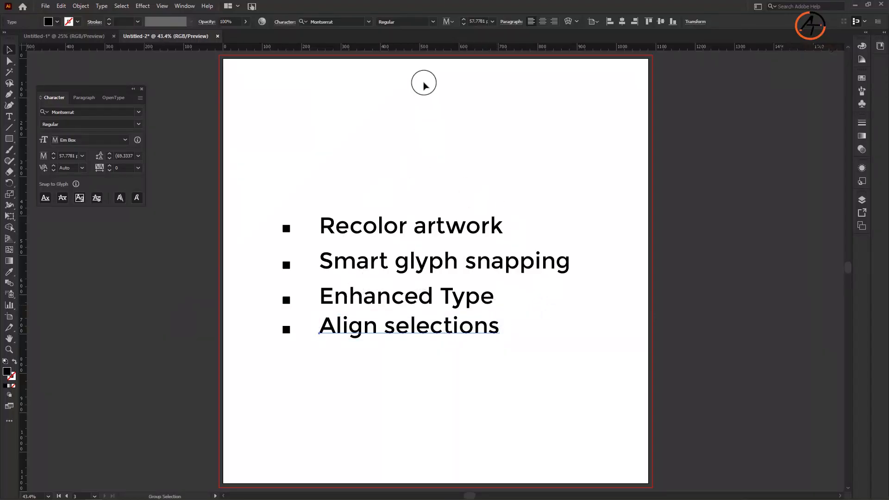
{"action": "key", "text": "Escape"}
Step: Examine the Culpa Data Services flyer, its headline and data plan sections, and the reference images beside it
{"action": "scroll", "coordinate": [491, 308], "scroll_direction": "down", "scroll_amount": 1}
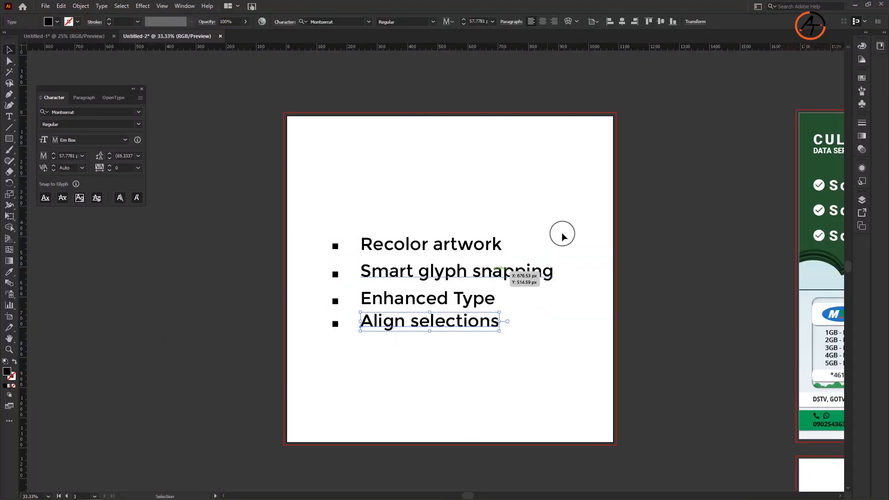
{"action": "left_click_drag", "start_coordinate": [520, 185], "coordinate": [218, 188]}
{"action": "left_click_drag", "start_coordinate": [608, 215], "coordinate": [410, 217]}
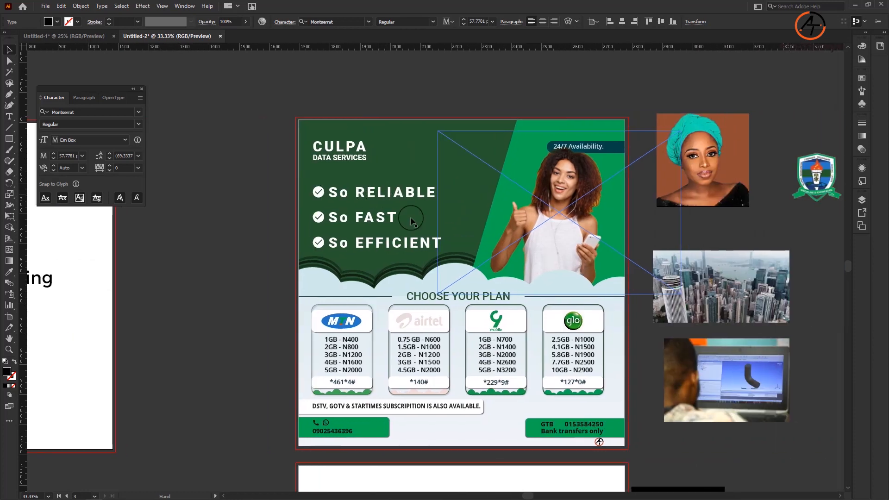
{"action": "scroll", "coordinate": [484, 303], "scroll_direction": "up", "scroll_amount": 1}
{"action": "scroll", "coordinate": [428, 190], "scroll_direction": "down", "scroll_amount": 1}
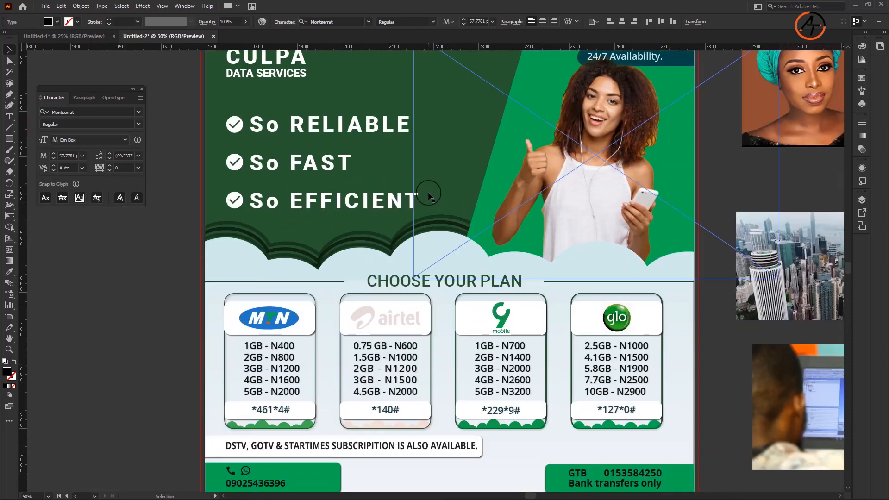
{"action": "scroll", "coordinate": [427, 191], "scroll_direction": "up", "scroll_amount": 5}
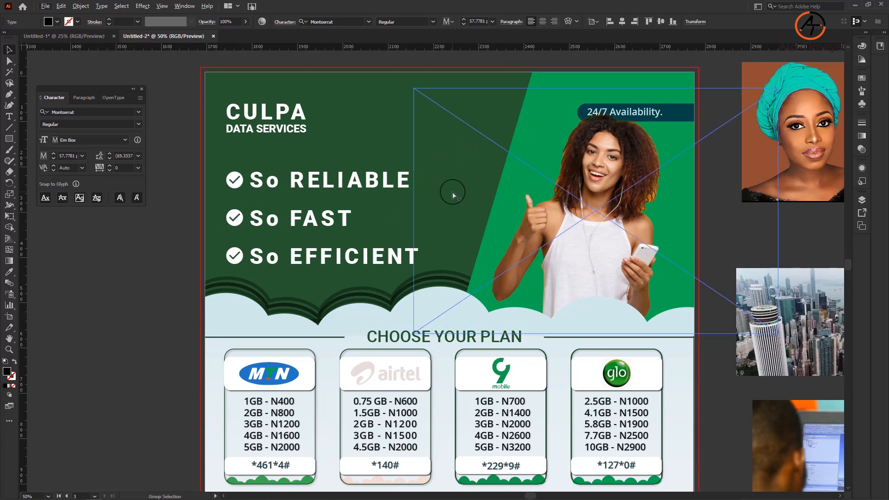
{"action": "scroll", "coordinate": [453, 193], "scroll_direction": "down", "scroll_amount": 1}
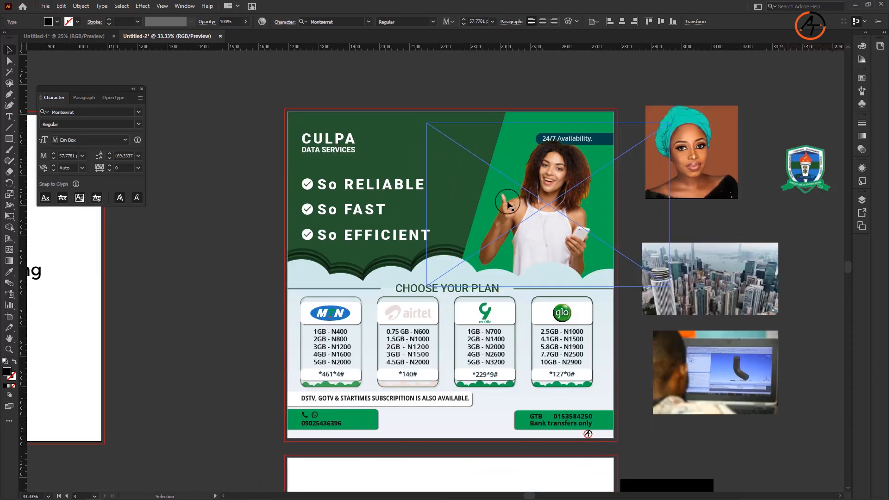
{"action": "scroll", "coordinate": [439, 398], "scroll_direction": "up", "scroll_amount": 1}
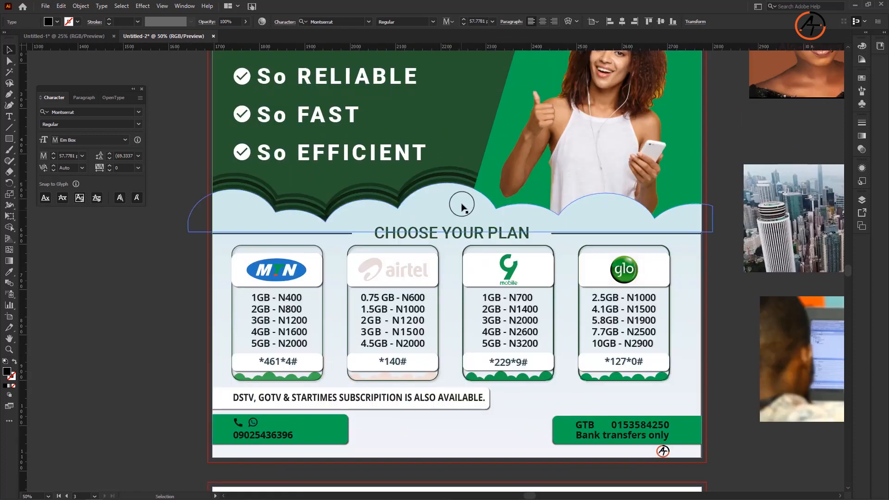
{"action": "scroll", "coordinate": [462, 206], "scroll_direction": "up", "scroll_amount": 3}
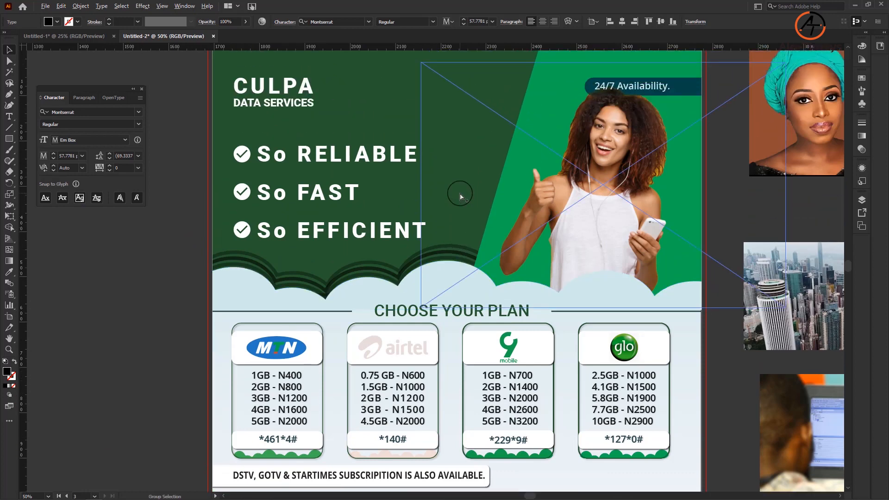
{"action": "scroll", "coordinate": [460, 197], "scroll_direction": "down", "scroll_amount": 1}
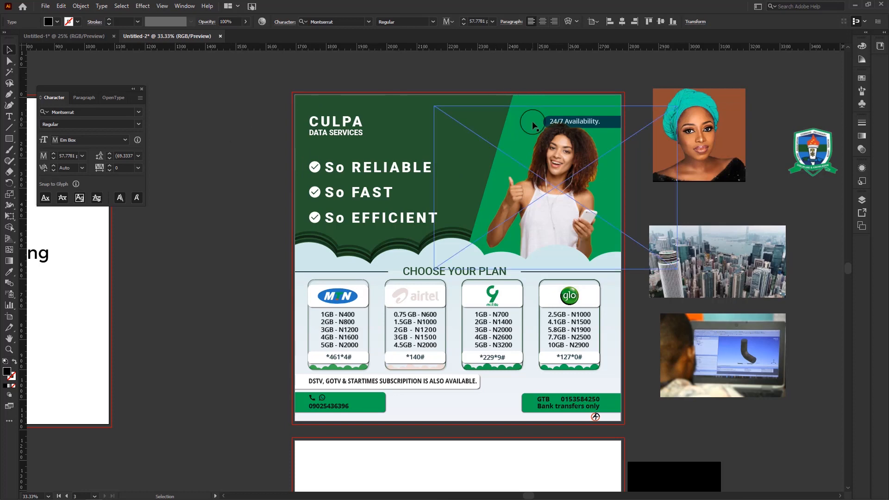
Step: Open Recolor Artwork for the whole Culpa Data Services flyer and place its dialog clear of the artwork
{"action": "left_click", "coordinate": [437, 126]}
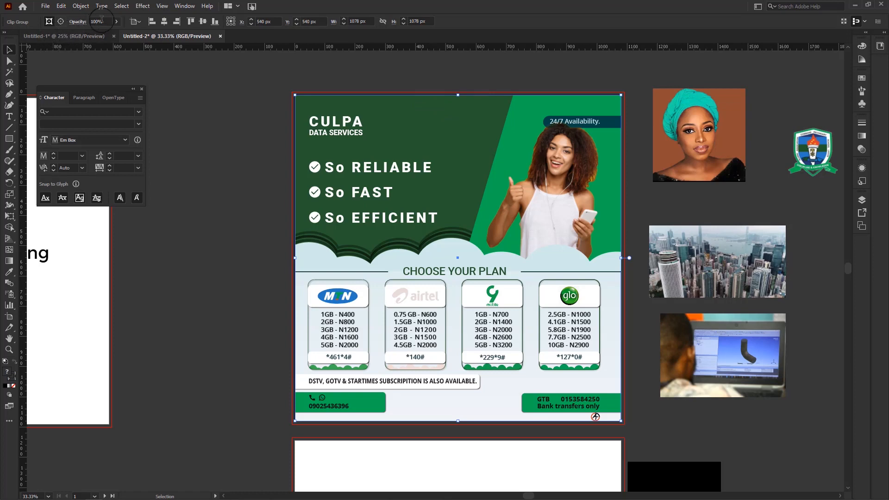
{"action": "left_click", "coordinate": [79, 5]}
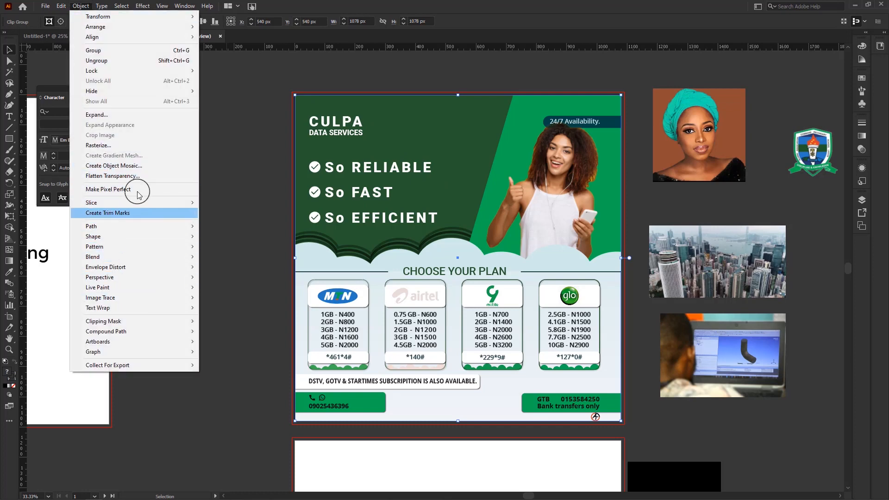
{"action": "left_click", "coordinate": [62, 5]}
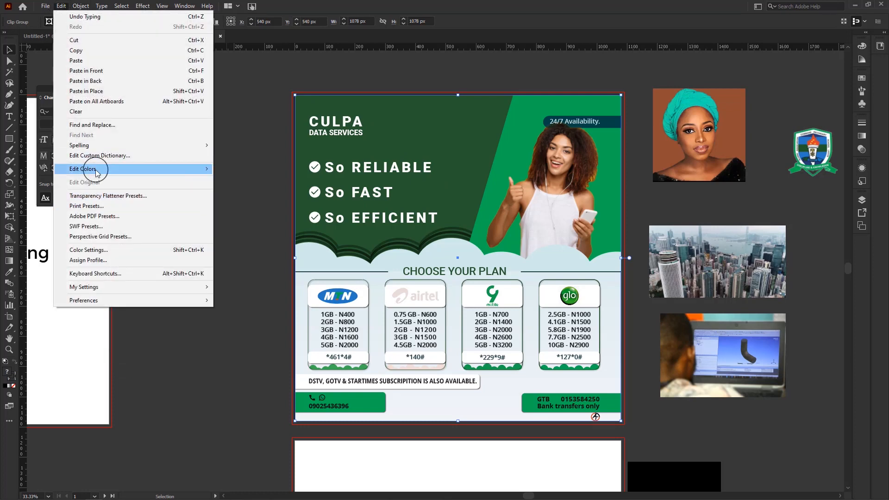
{"action": "mouse_move", "coordinate": [94, 170]}
{"action": "left_click", "coordinate": [239, 170]}
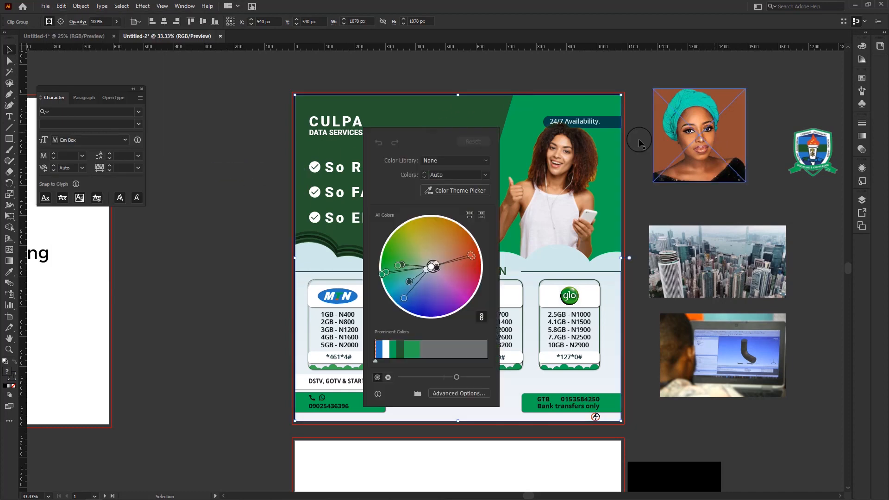
{"action": "left_click_drag", "start_coordinate": [467, 136], "coordinate": [213, 117]}
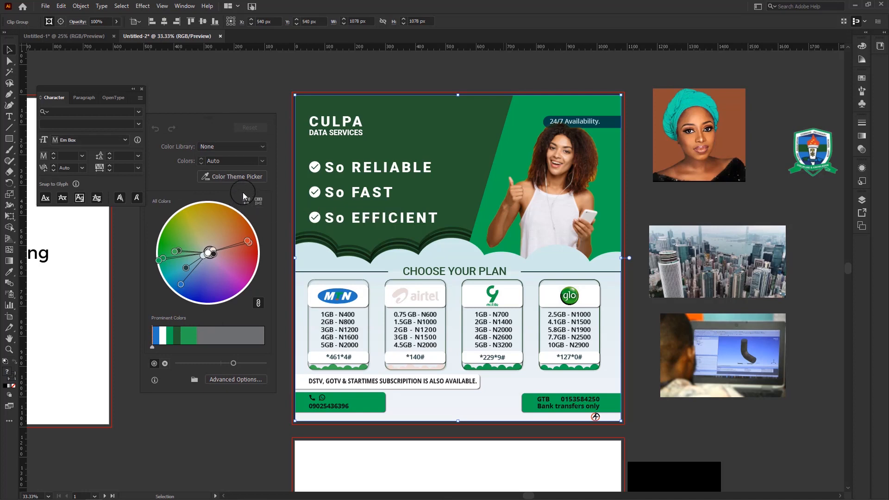
Step: Recolor the flyer with the color theme of the teal headwrap portrait and shuffle the color order several times
{"action": "left_click", "coordinate": [246, 179]}
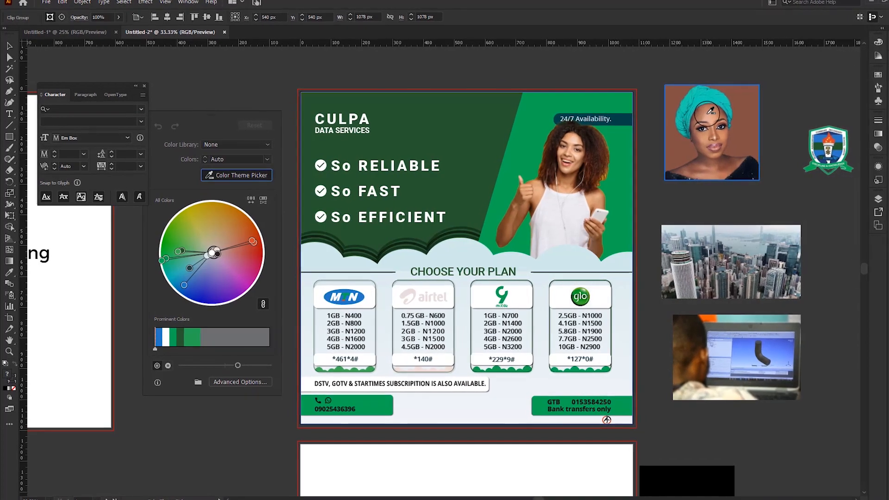
{"action": "left_click", "coordinate": [712, 111]}
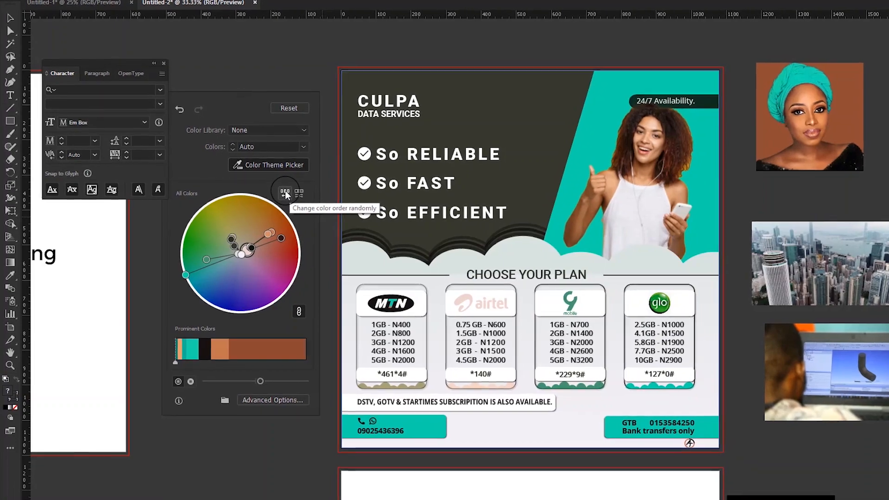
{"action": "left_click", "coordinate": [285, 193]}
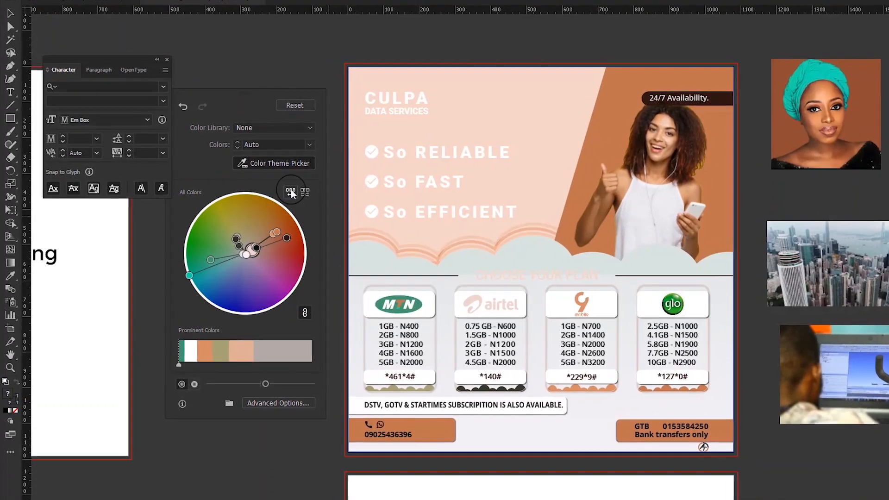
{"action": "left_click", "coordinate": [290, 192]}
{"action": "left_click", "coordinate": [291, 193]}
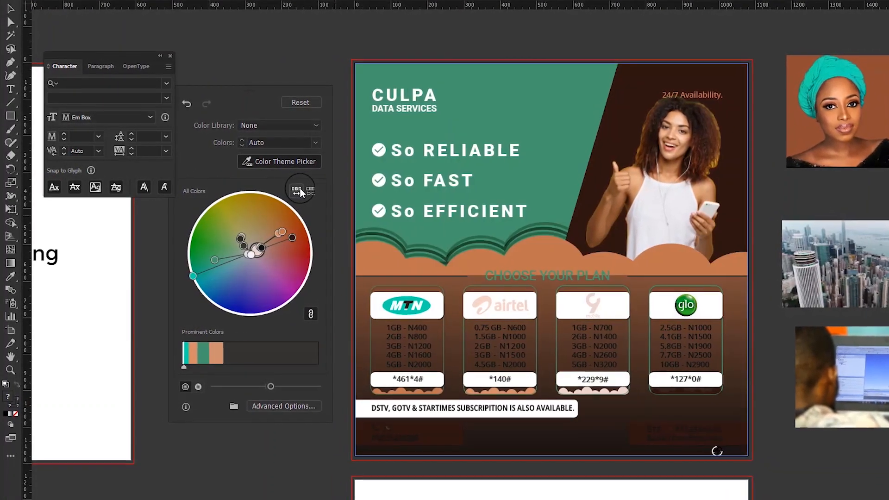
{"action": "left_click", "coordinate": [300, 192]}
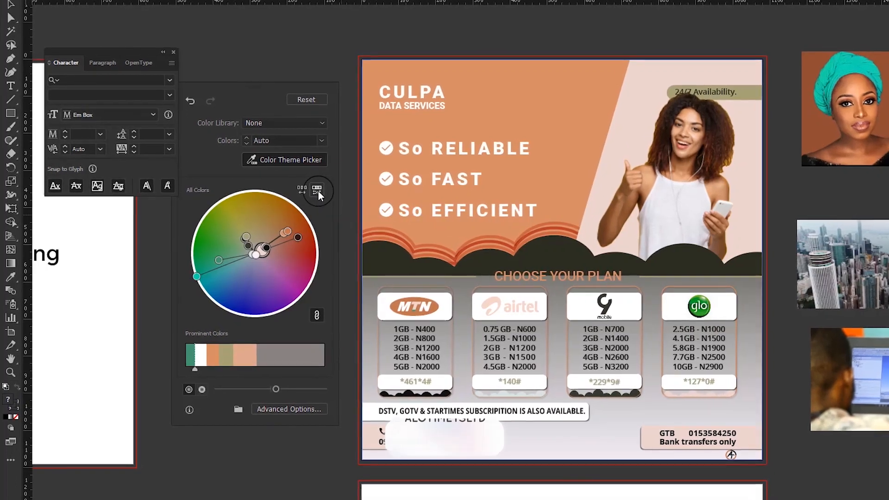
Step: Randomize the saturation and brightness of the flyer's colors and shuffle the color order once more
{"action": "left_click", "coordinate": [318, 190]}
{"action": "left_click", "coordinate": [320, 190]}
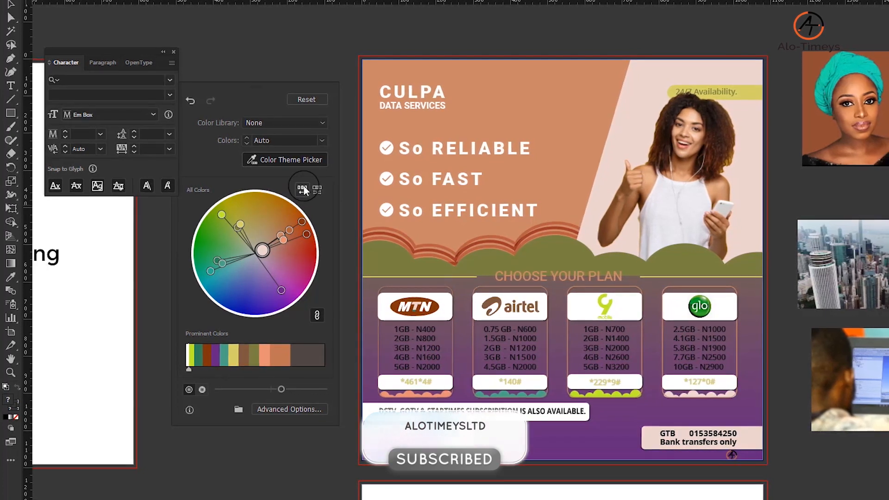
{"action": "left_click", "coordinate": [303, 188]}
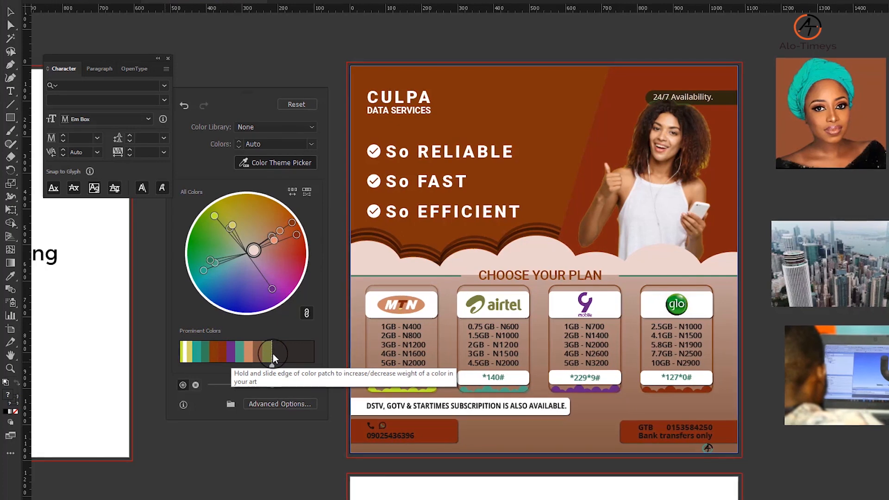
Step: Give the dark patch more weight in Prominent Colors, lower the brightness, and try the wheel's brightness-and-hue display
{"action": "left_click_drag", "start_coordinate": [273, 354], "coordinate": [228, 354]}
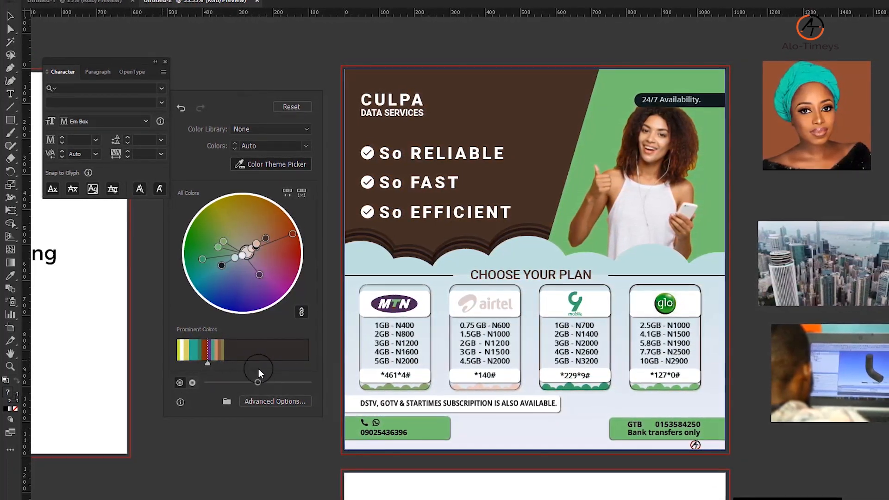
{"action": "left_click_drag", "start_coordinate": [270, 382], "coordinate": [244, 382]}
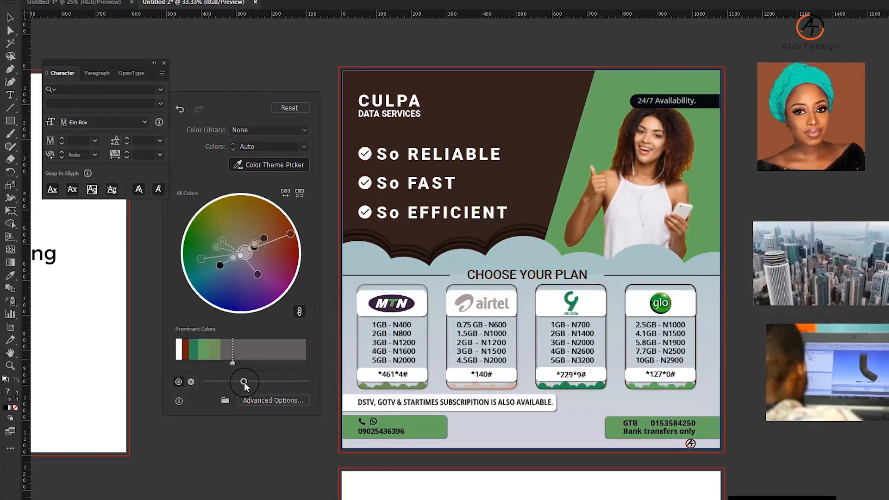
{"action": "left_click", "coordinate": [192, 381]}
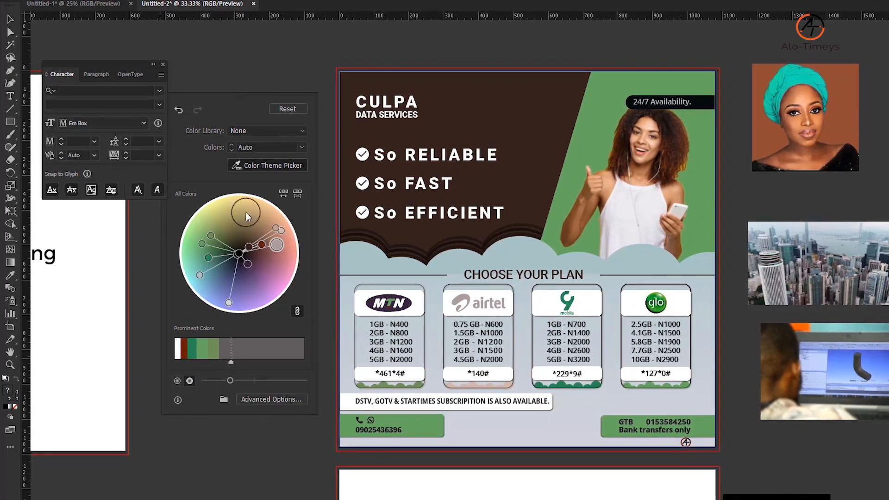
{"action": "left_click", "coordinate": [178, 381]}
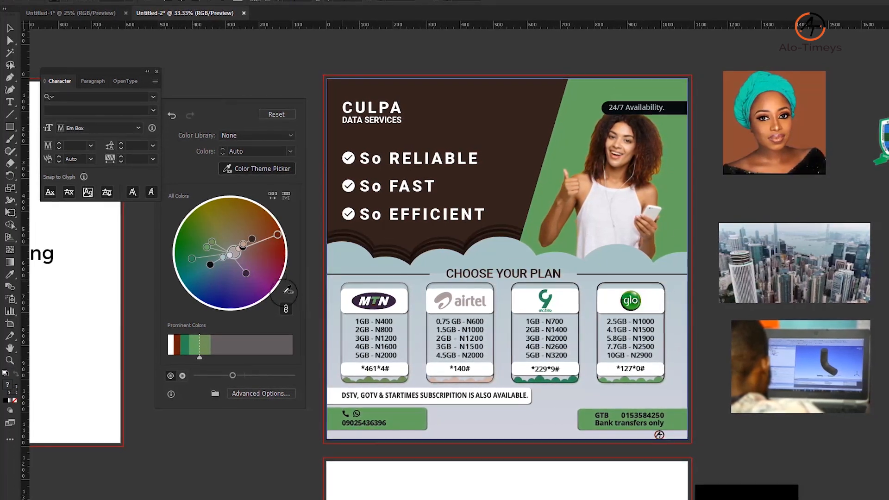
Step: Recolor the flyer with the color theme of the city skyline photo and shuffle the color order three times
{"action": "left_click", "coordinate": [257, 168]}
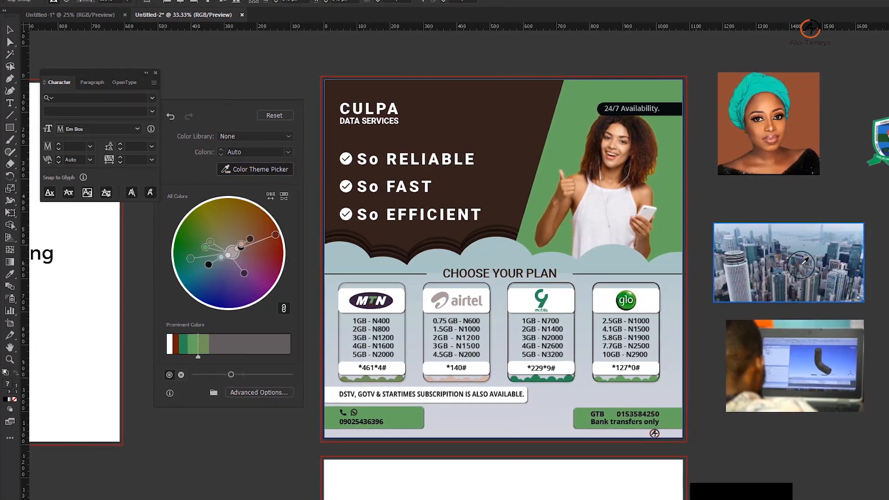
{"action": "left_click", "coordinate": [802, 261]}
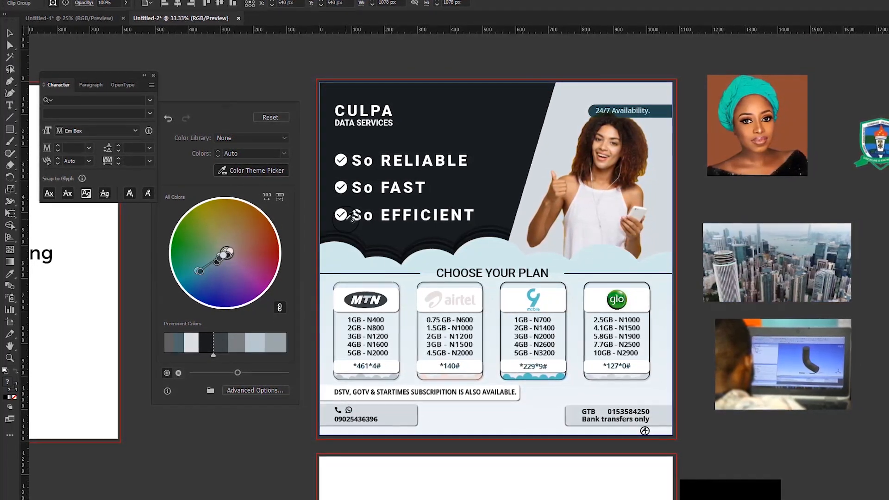
{"action": "left_click", "coordinate": [265, 197]}
{"action": "left_click", "coordinate": [264, 196]}
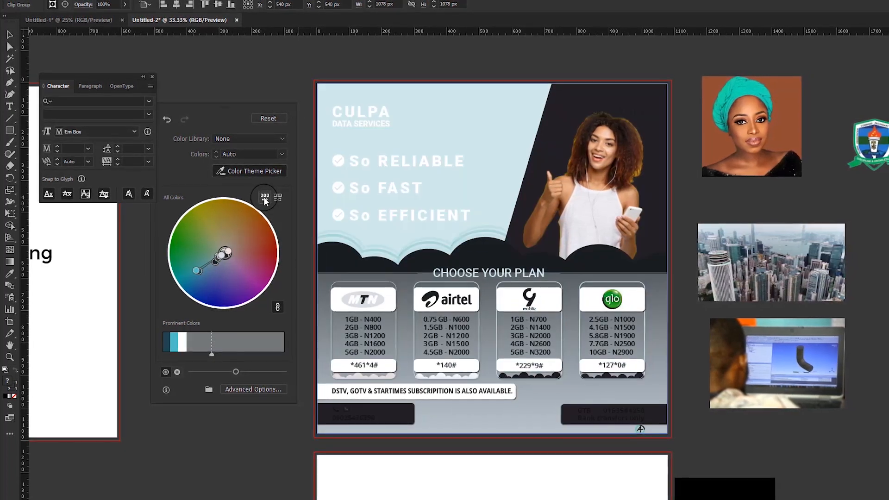
{"action": "left_click", "coordinate": [264, 196]}
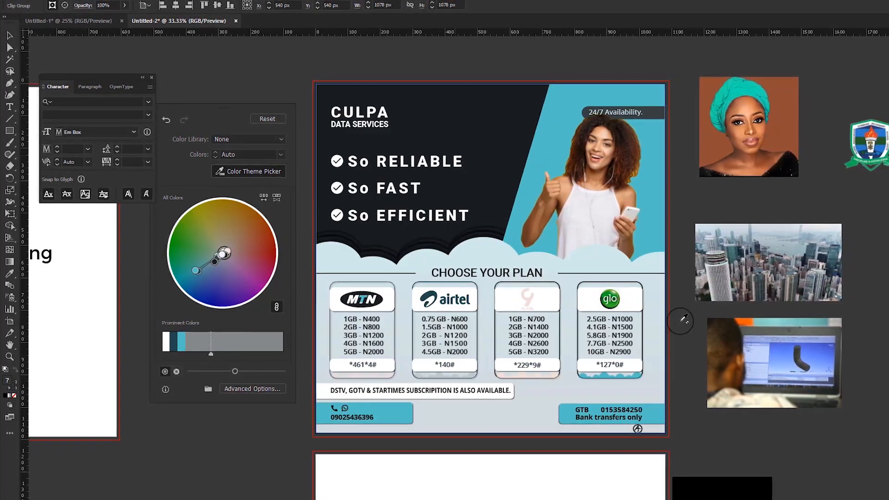
Step: Try the laptop photo's color theme, replace it with the theme of the torch crest logo, and shuffle the color order
{"action": "left_click", "coordinate": [789, 346]}
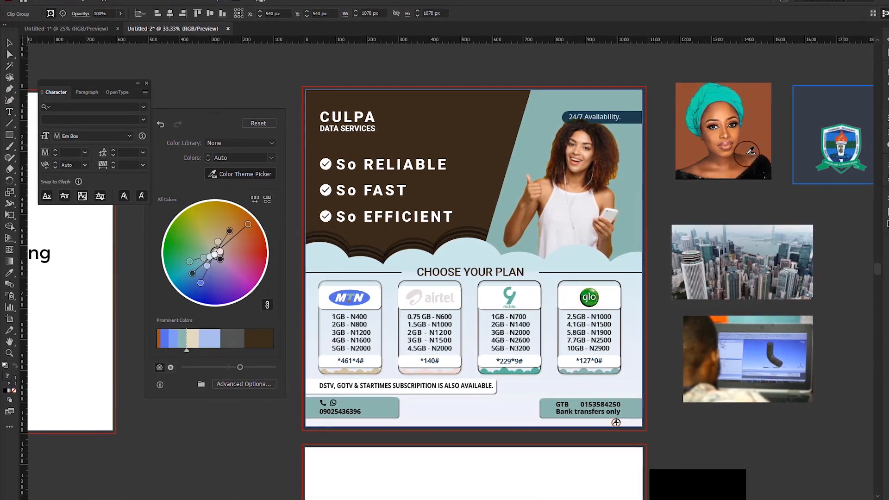
{"action": "left_click", "coordinate": [834, 141]}
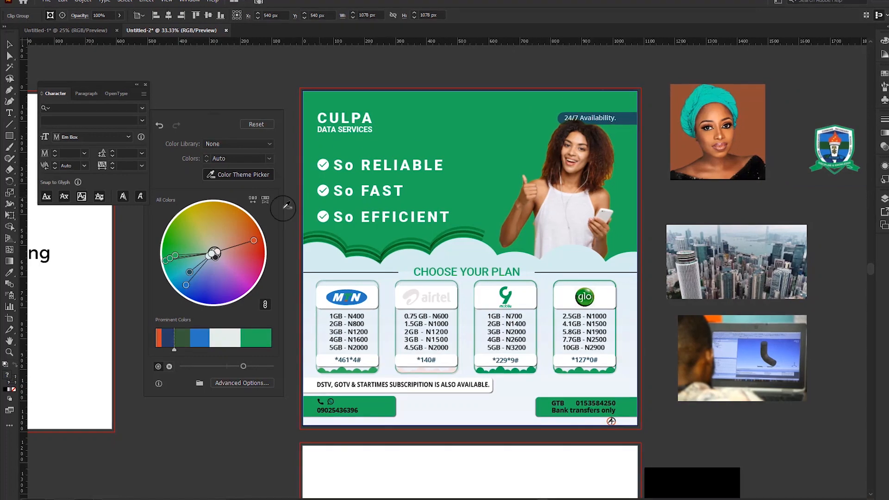
{"action": "left_click", "coordinate": [251, 199]}
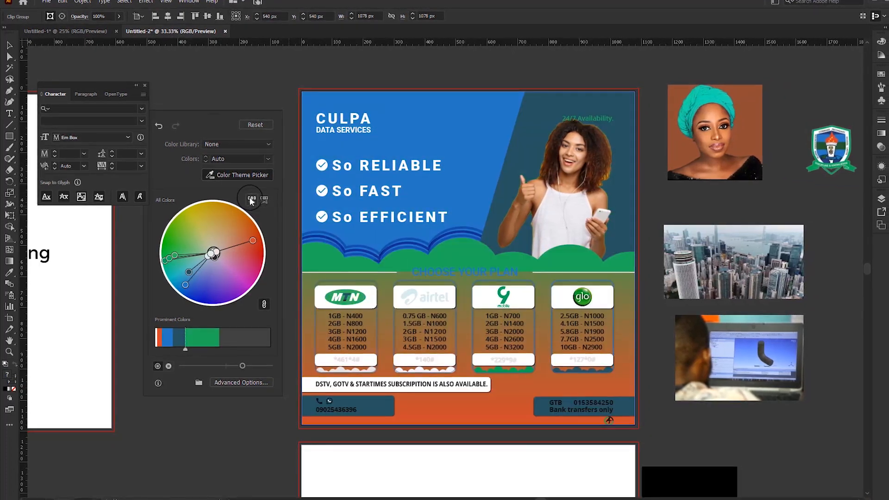
Step: Shuffle the flyer's color order five times and reduce the green's weight in Prominent Colors
{"action": "left_click", "coordinate": [251, 199]}
{"action": "left_click", "coordinate": [251, 199]}
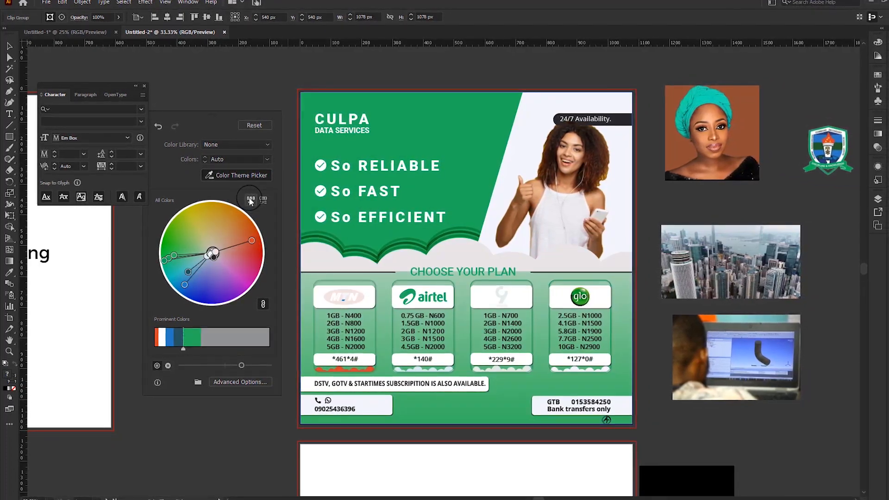
{"action": "left_click", "coordinate": [250, 200]}
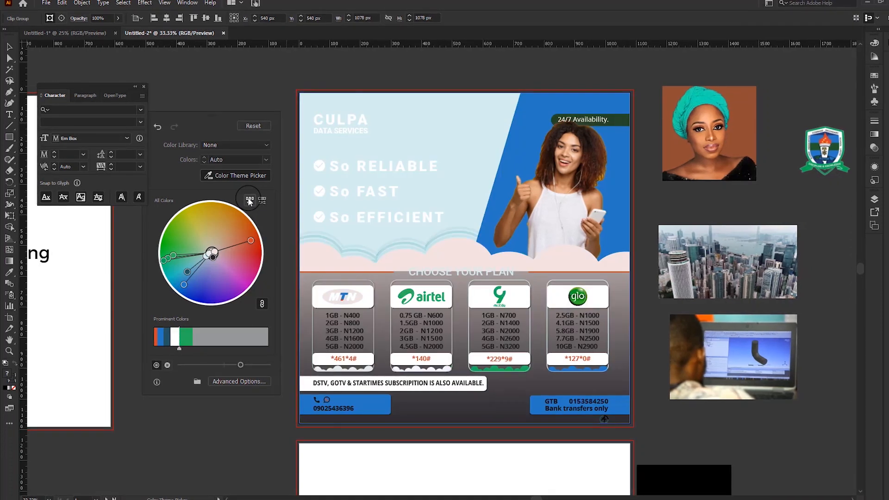
{"action": "left_click", "coordinate": [250, 200]}
{"action": "left_click", "coordinate": [250, 200]}
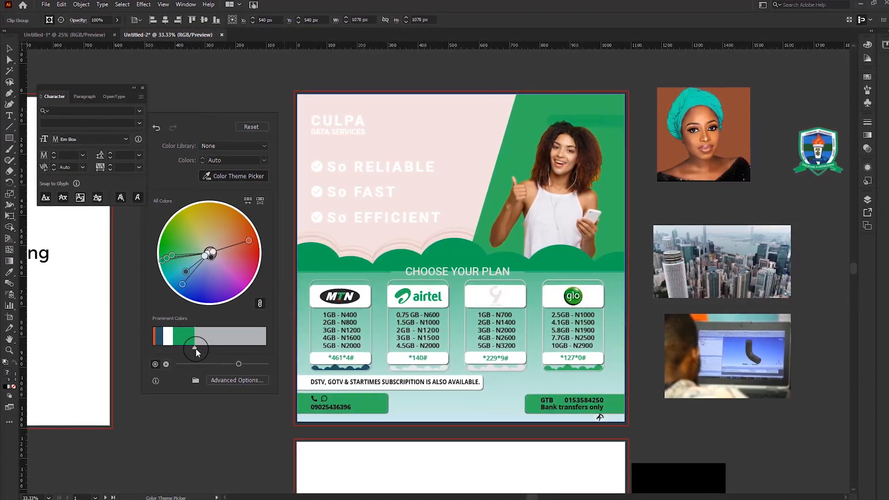
{"action": "left_click_drag", "start_coordinate": [195, 348], "coordinate": [182, 347]}
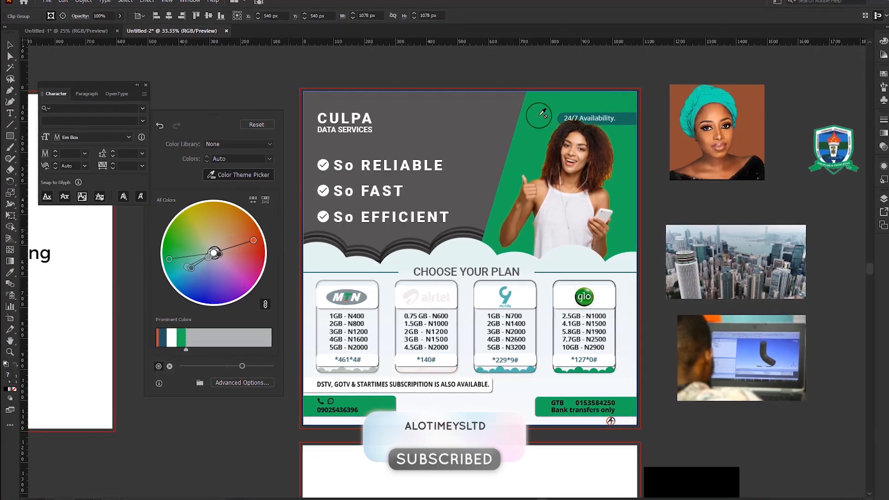
Step: Review the current-to-new color assignments in the advanced Recolor Artwork options and accept the recoloring
{"action": "left_click", "coordinate": [239, 383]}
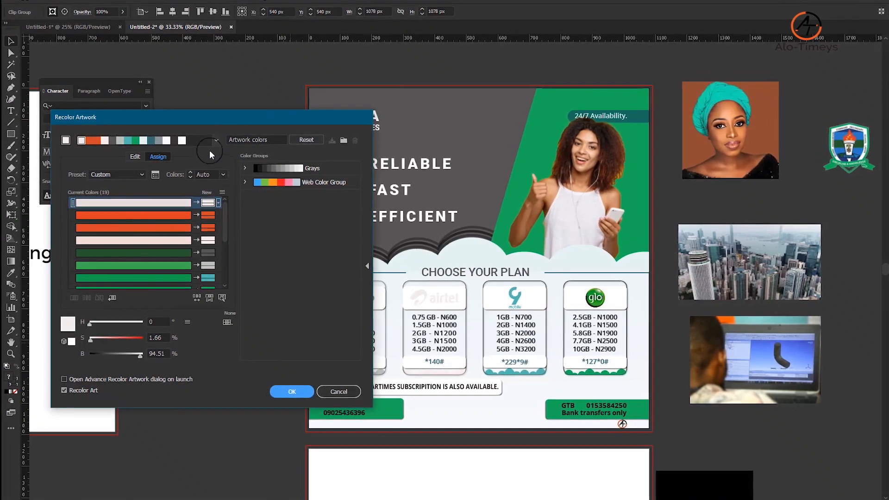
{"action": "left_click", "coordinate": [154, 253]}
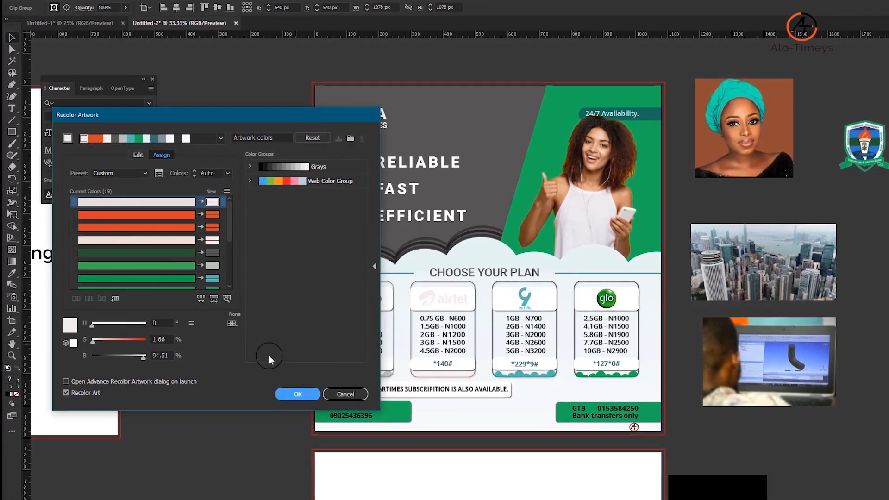
{"action": "left_click", "coordinate": [292, 394]}
Step: Examine the feature list on its artboard and go to the artboard with the "Alo-timeys ltd" text samples
{"action": "scroll", "coordinate": [253, 306], "scroll_direction": "down", "scroll_amount": 3}
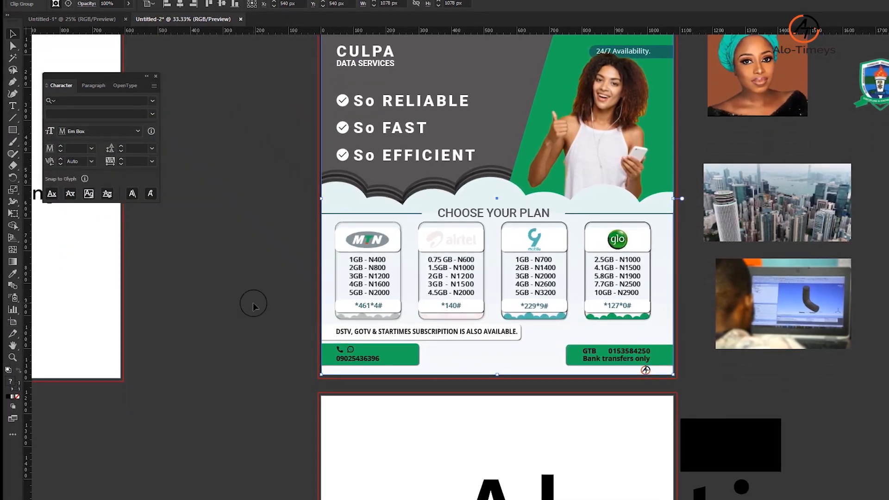
{"action": "key", "text": "space"}
{"action": "left_click_drag", "start_coordinate": [235, 299], "coordinate": [533, 360]}
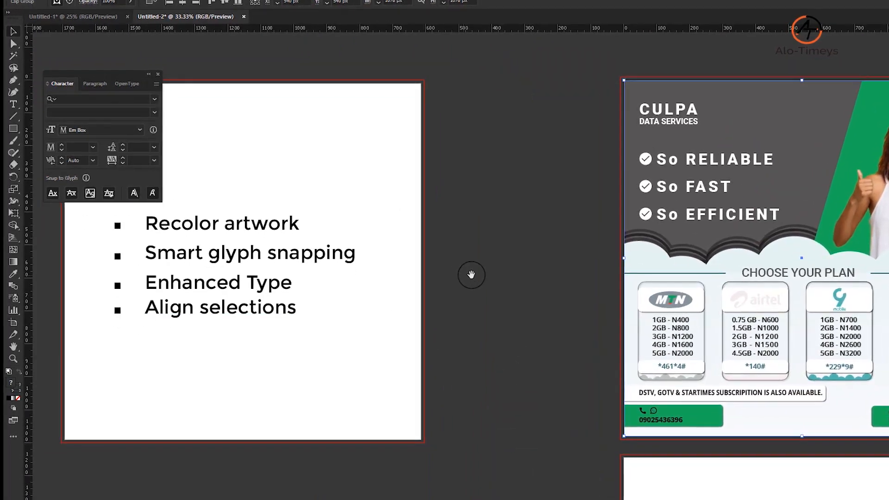
{"action": "left_click_drag", "start_coordinate": [510, 279], "coordinate": [413, 244]}
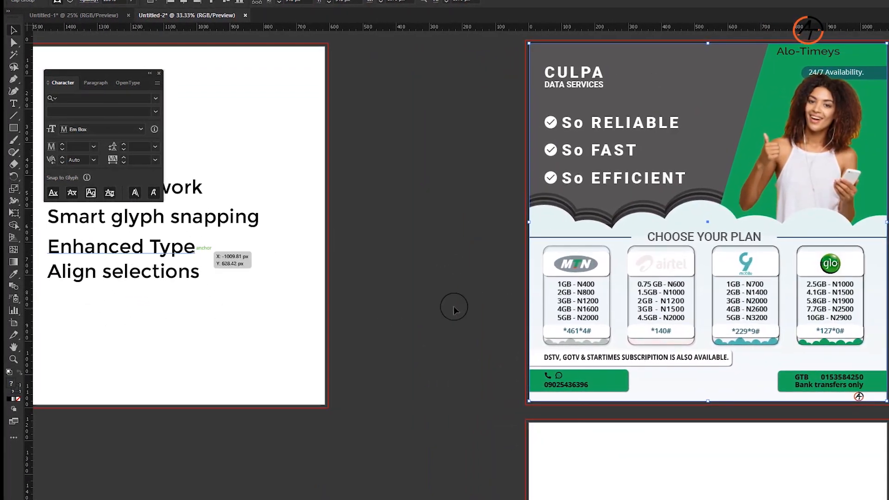
{"action": "scroll", "coordinate": [456, 310], "scroll_direction": "down", "scroll_amount": 11}
{"action": "key", "text": "space"}
{"action": "left_click_drag", "start_coordinate": [512, 278], "coordinate": [404, 244]}
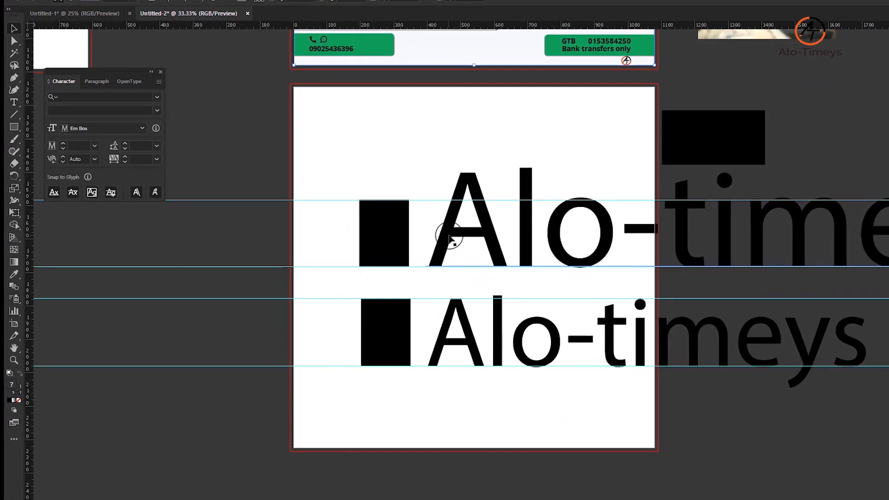
Step: Scale down both "Alo-timeys ltd" lines, the larger to about 47 pt x-height and the smaller to about 45 pt cap height
{"action": "left_click", "coordinate": [449, 238]}
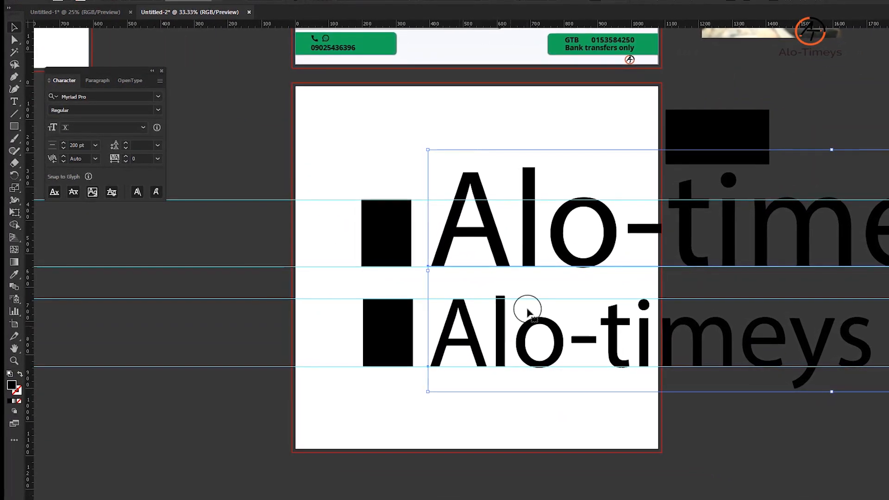
{"action": "left_click", "coordinate": [485, 226]}
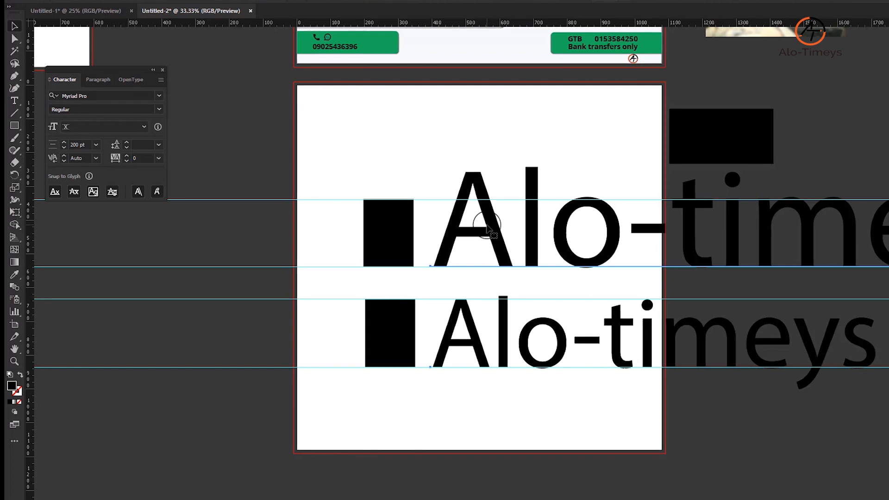
{"action": "key", "text": "ctrl+shift+comma"}
{"action": "key", "text": "ctrl+shift+comma"}
{"action": "key", "text": "ctrl+shift+comma"}
{"action": "key", "text": "ctrl+shift+comma"}
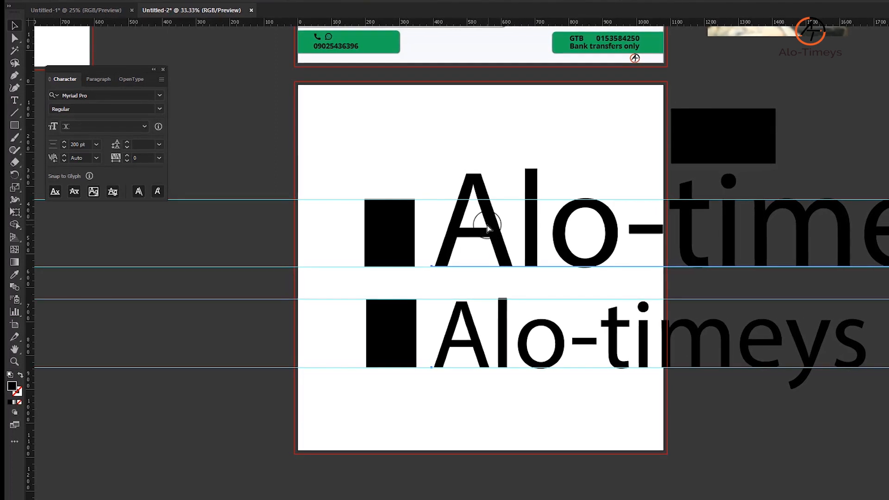
{"action": "key", "text": "ctrl+shift+comma"}
{"action": "key", "text": "ctrl+shift+comma"}
{"action": "key", "text": "ctrl+shift+comma"}
{"action": "key", "text": "ctrl+shift+comma"}
{"action": "key", "text": "ctrl+shift+comma"}
{"action": "key", "text": "ctrl+shift+comma"}
{"action": "key", "text": "ctrl+shift+comma"}
{"action": "key", "text": "ctrl+shift+comma"}
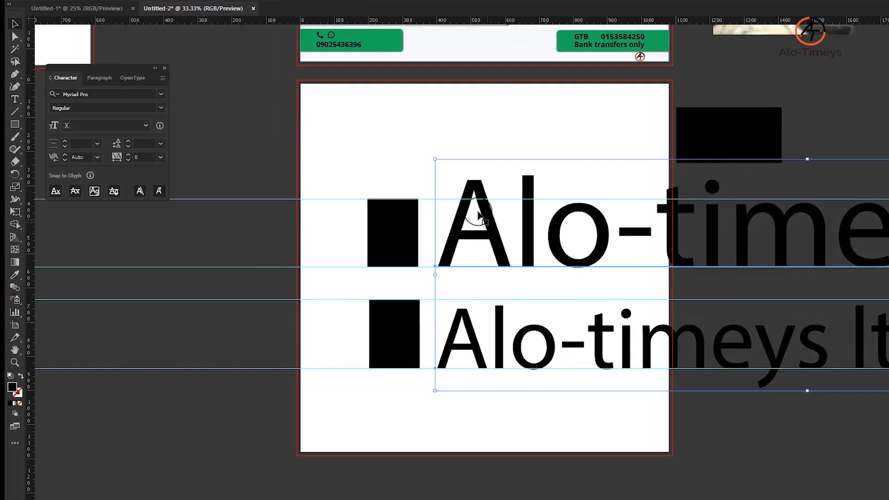
{"action": "left_click_drag", "start_coordinate": [568, 97], "coordinate": [342, 117]}
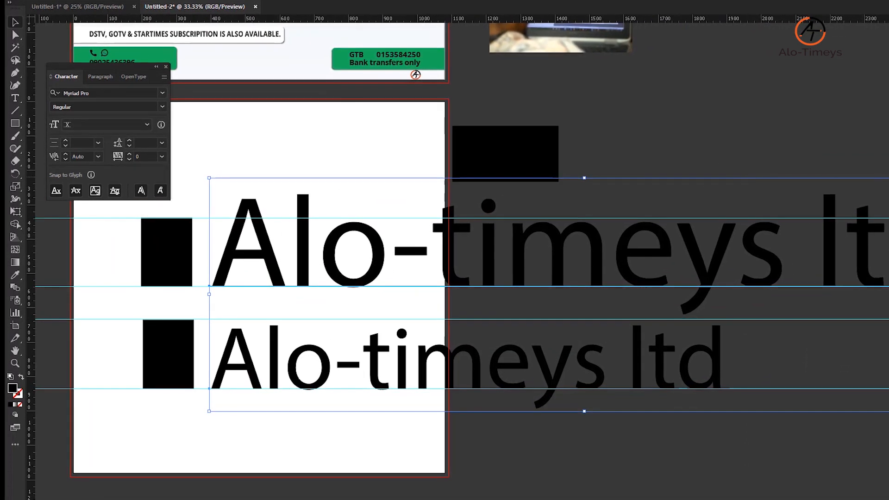
{"action": "left_click_drag", "start_coordinate": [888, 178], "coordinate": [646, 248]}
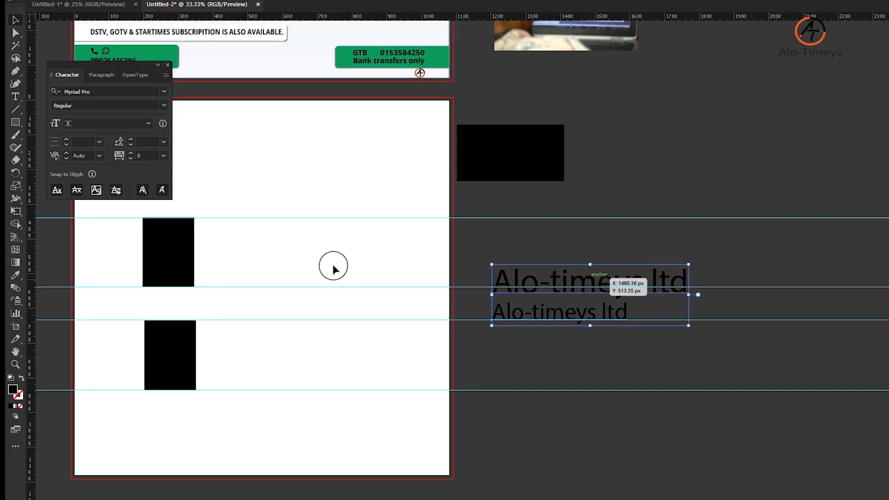
Step: Arrange the two text lines separately on the artboard and move the upper black rectangle up against the larger line
{"action": "left_click_drag", "start_coordinate": [509, 304], "coordinate": [267, 302]}
{"action": "left_click", "coordinate": [245, 247]}
{"action": "left_click_drag", "start_coordinate": [280, 241], "coordinate": [417, 231]}
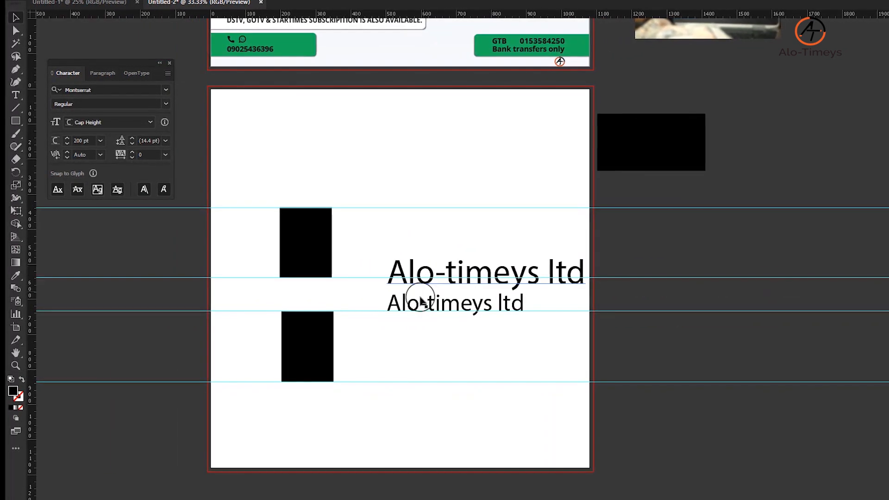
{"action": "left_click", "coordinate": [421, 301]}
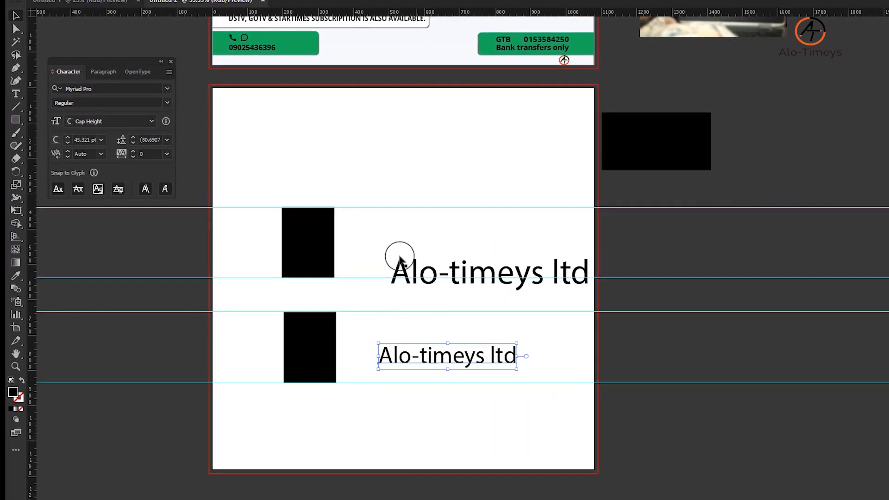
{"action": "left_click_drag", "start_coordinate": [307, 247], "coordinate": [356, 244]}
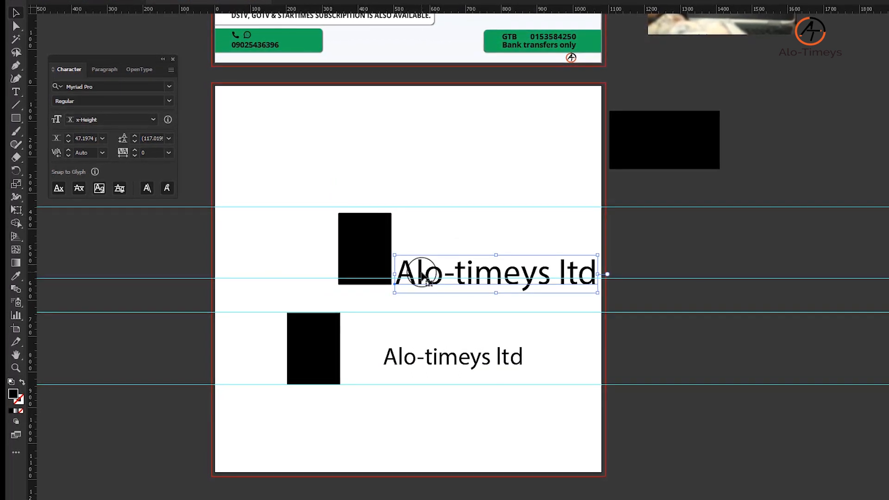
Step: Duplicate the larger text line outside the artboard and convert the copy to outlines
{"action": "left_click_drag", "start_coordinate": [545, 277], "coordinate": [708, 255]}
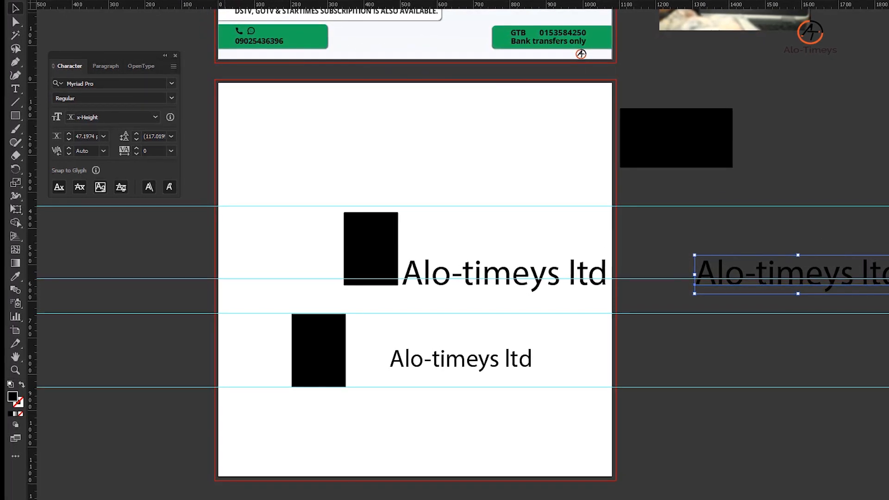
{"action": "left_click", "coordinate": [138, 1]}
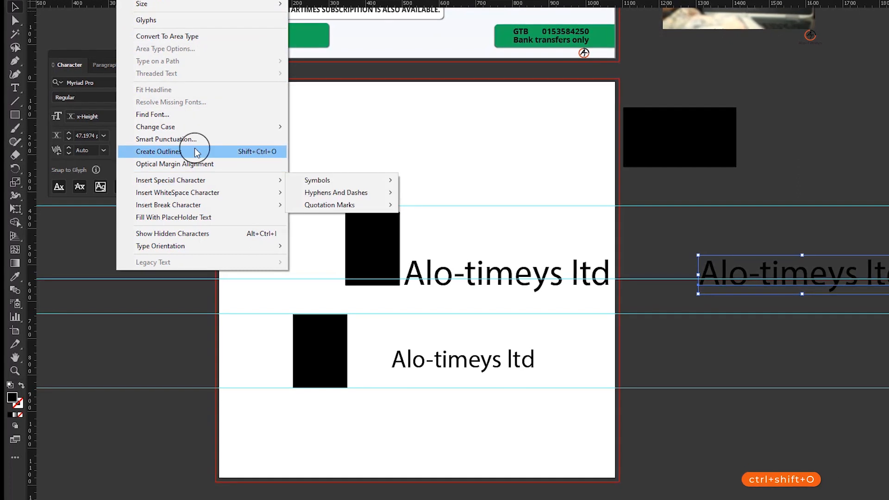
{"action": "mouse_move", "coordinate": [204, 205]}
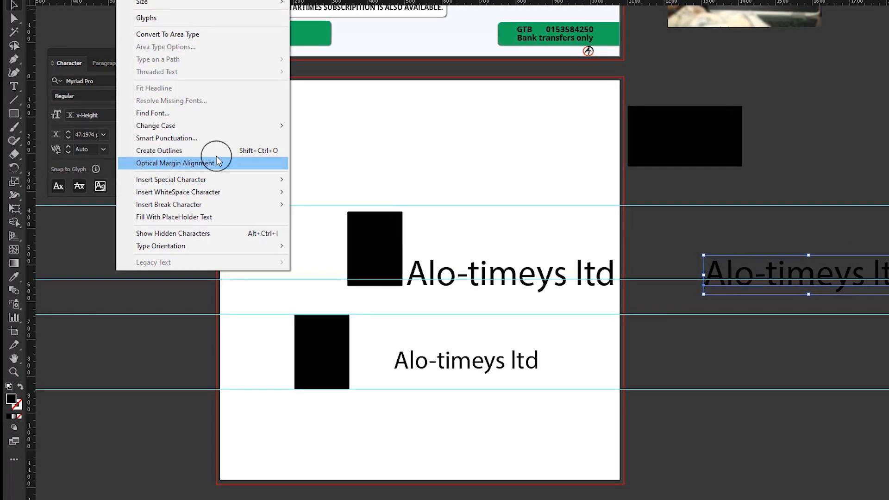
{"action": "left_click", "coordinate": [214, 152]}
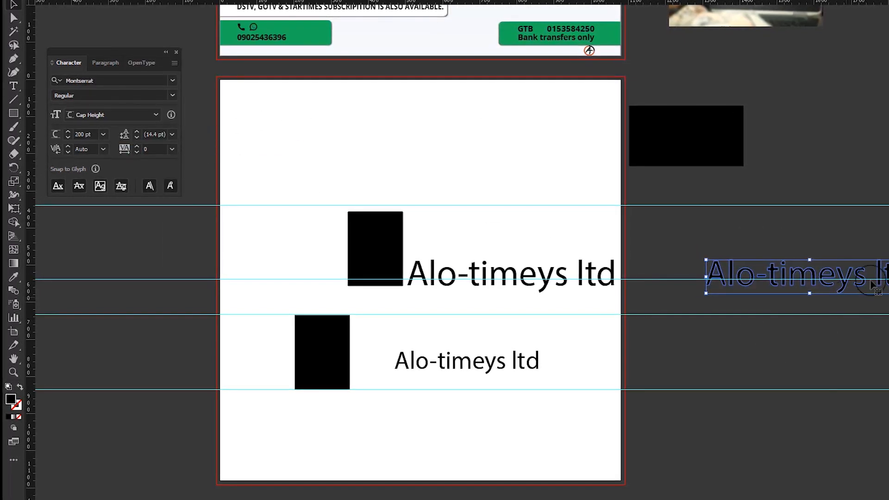
{"action": "left_click", "coordinate": [785, 283]}
{"action": "left_click_drag", "start_coordinate": [801, 275], "coordinate": [801, 278]}
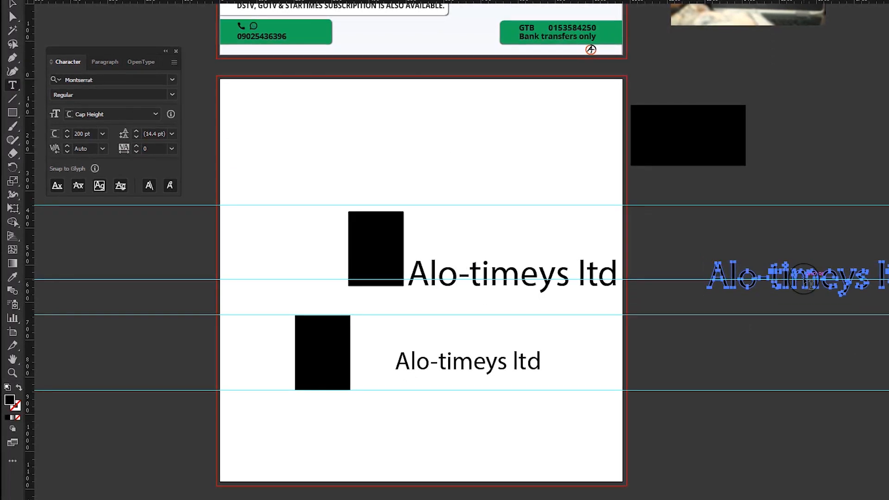
Step: Pull the upper-left anchor point of the outlined letter t out to the edge of the letter o
{"action": "scroll", "coordinate": [809, 282], "scroll_direction": "up", "scroll_amount": 2}
{"action": "key", "text": "a"}
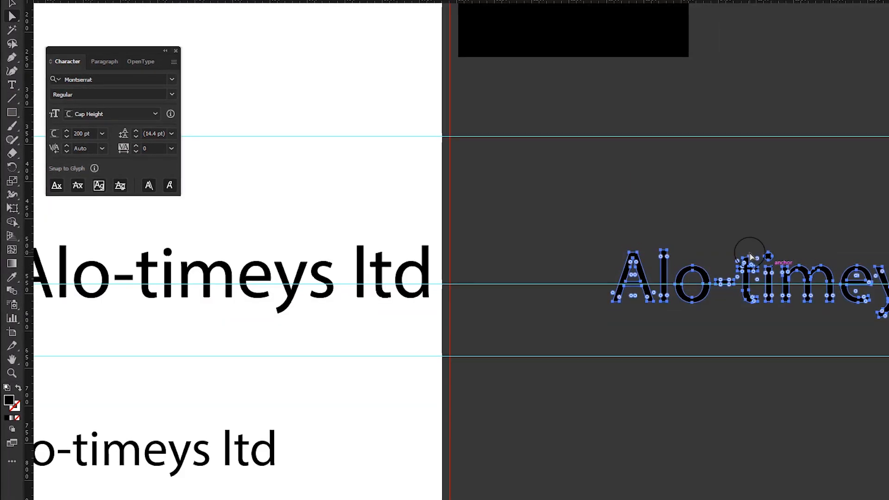
{"action": "left_click_drag", "start_coordinate": [768, 260], "coordinate": [857, 206]}
{"action": "scroll", "coordinate": [848, 206], "scroll_direction": "up", "scroll_amount": 6}
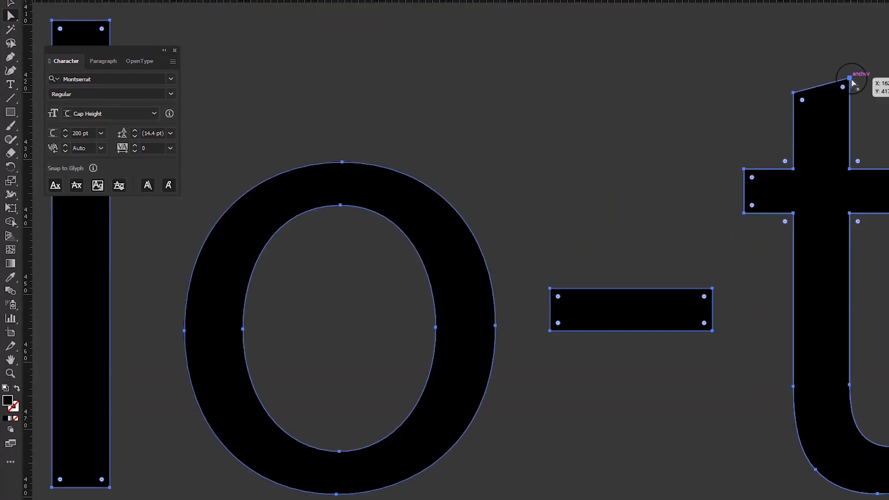
{"action": "left_click_drag", "start_coordinate": [850, 78], "coordinate": [877, 51]}
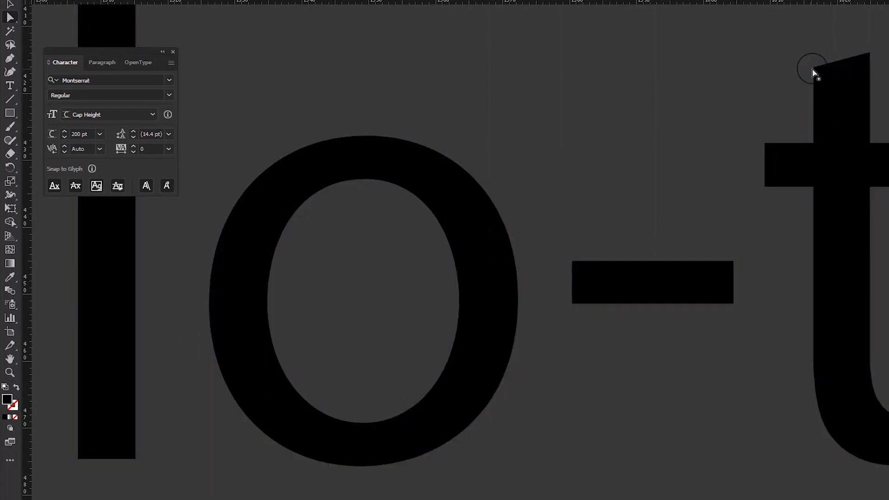
{"action": "left_click_drag", "start_coordinate": [820, 74], "coordinate": [657, 194]}
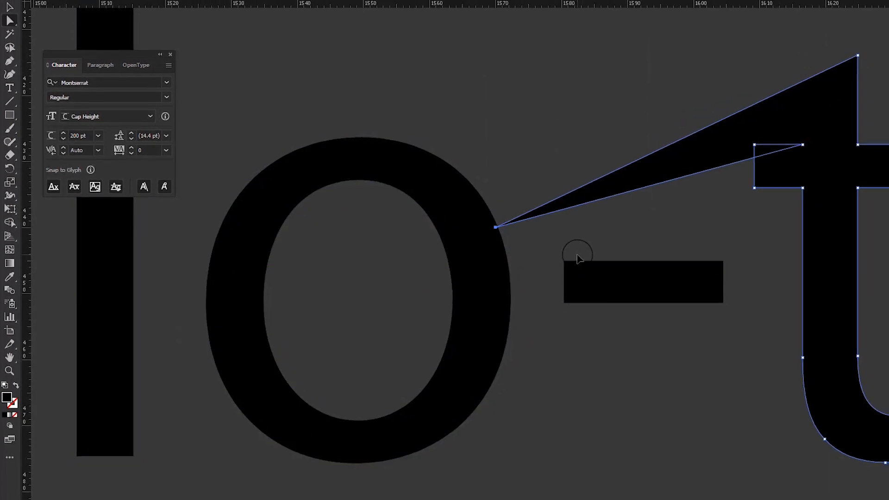
Step: Select the upper black rectangle and examine the Snap to Glyph options, including Anchor Point
{"action": "scroll", "coordinate": [651, 234], "scroll_direction": "down", "scroll_amount": 7}
{"action": "left_click_drag", "start_coordinate": [151, 327], "coordinate": [425, 334]}
{"action": "key", "text": "v"}
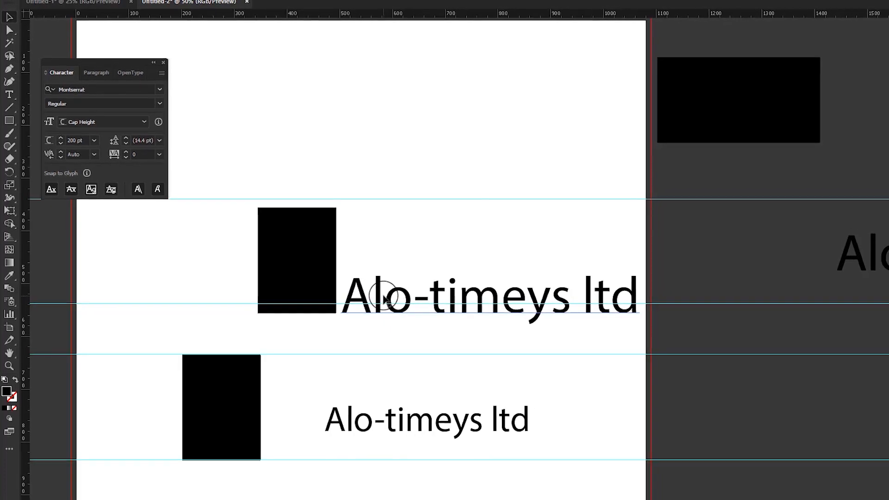
{"action": "left_click", "coordinate": [382, 299]}
{"action": "left_click_drag", "start_coordinate": [292, 247], "coordinate": [285, 252]}
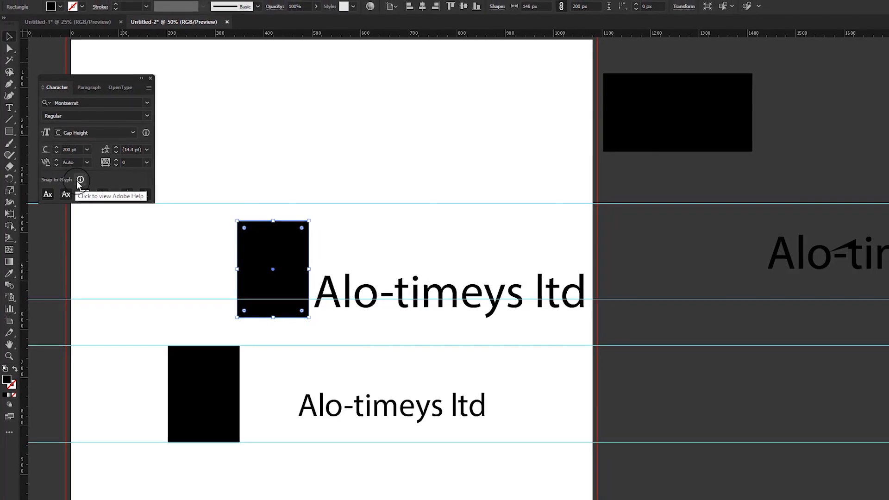
{"action": "left_click", "coordinate": [48, 193]}
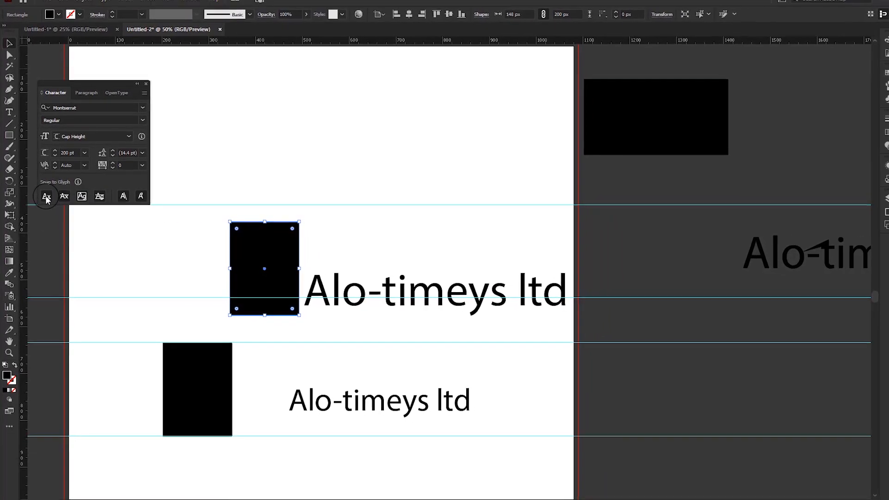
{"action": "left_click", "coordinate": [127, 198]}
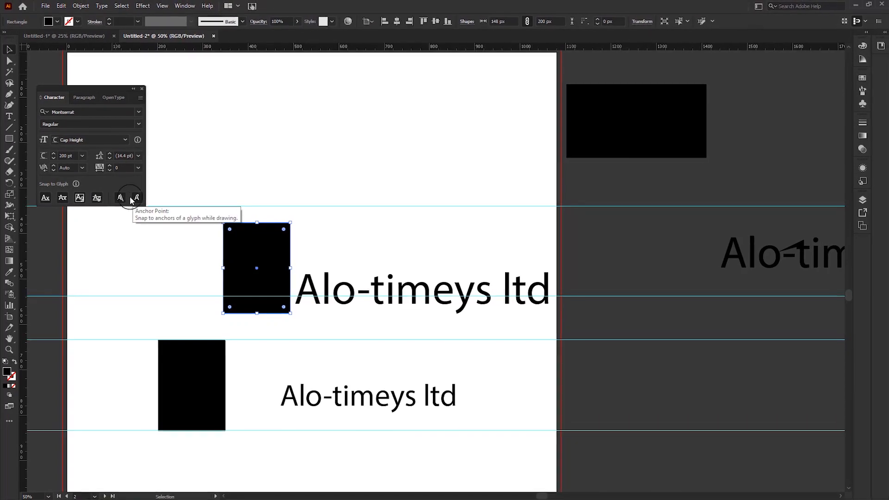
{"action": "left_click", "coordinate": [79, 201]}
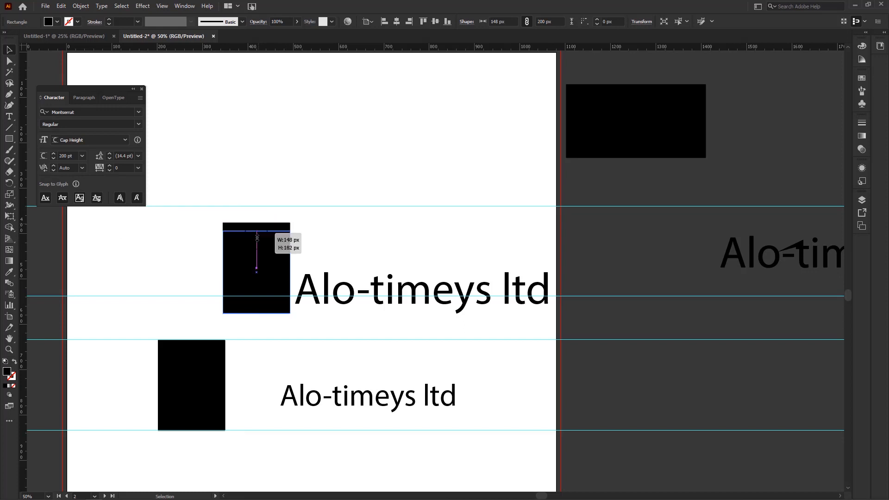
Step: Reduce the upper rectangle's height to 70 px by snapping to the larger text's letters, and realign the two side by side
{"action": "left_click_drag", "start_coordinate": [257, 238], "coordinate": [276, 281]}
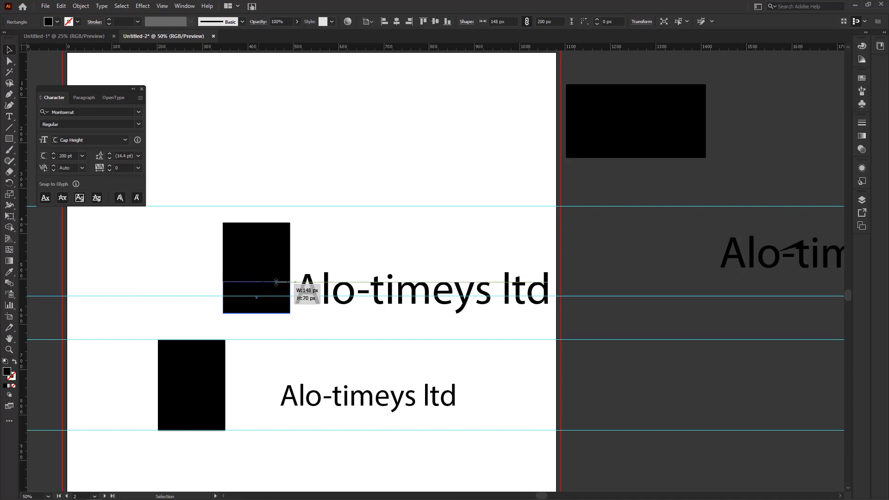
{"action": "left_click_drag", "start_coordinate": [276, 282], "coordinate": [235, 266]}
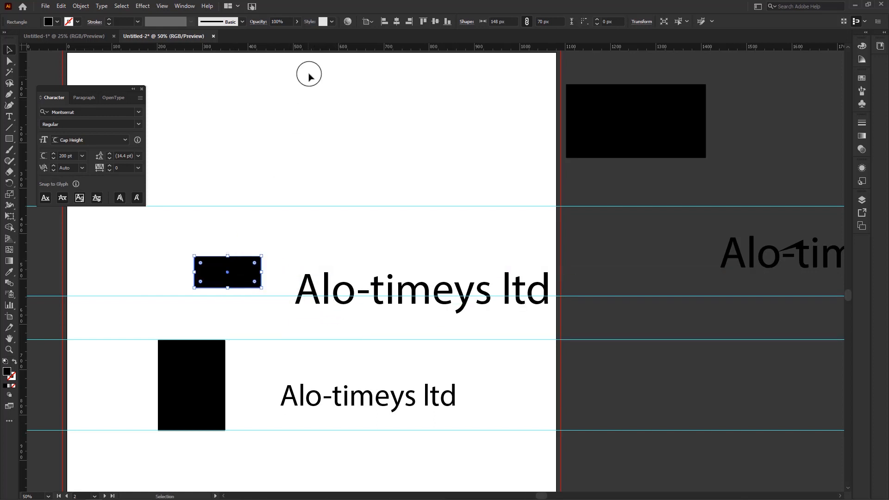
{"action": "left_click_drag", "start_coordinate": [312, 287], "coordinate": [292, 267]}
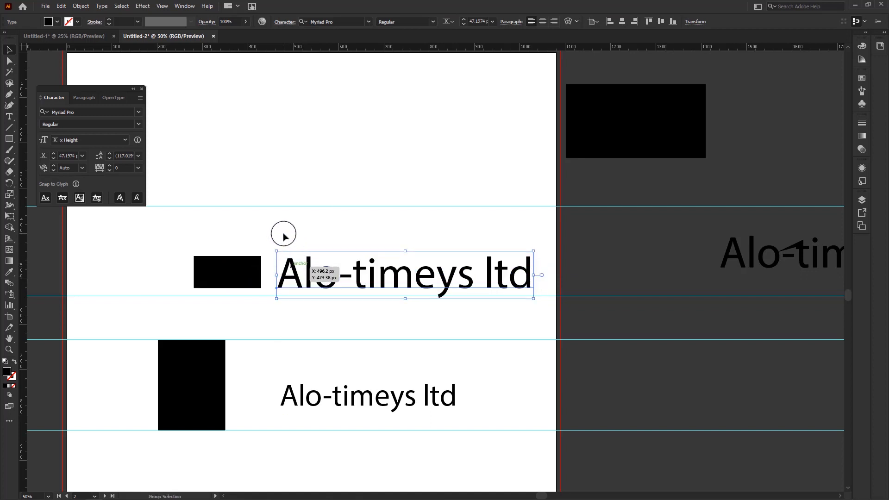
{"action": "scroll", "coordinate": [282, 232], "scroll_direction": "down", "scroll_amount": 1}
{"action": "left_click_drag", "start_coordinate": [282, 233], "coordinate": [415, 215]}
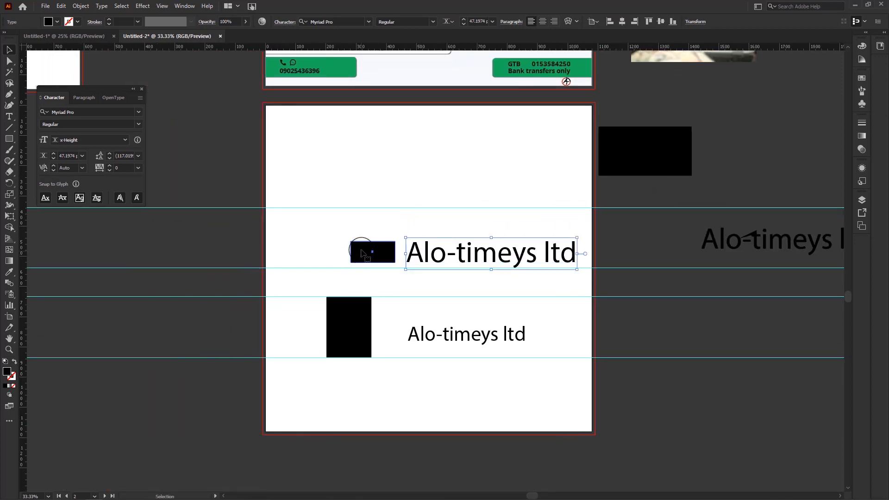
Step: Set the upper black rectangle's height to 200 px with its proportions constrained
{"action": "left_click", "coordinate": [364, 253]}
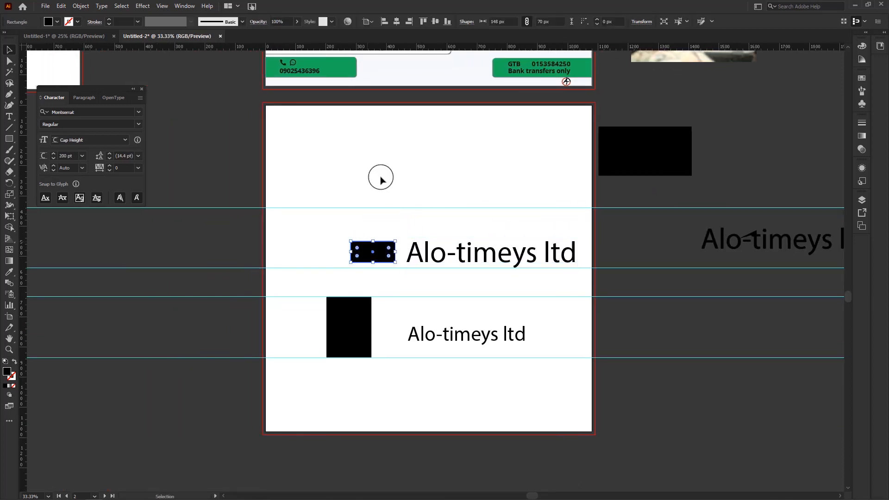
{"action": "left_click", "coordinate": [550, 22]}
{"action": "type", "text": "200"}
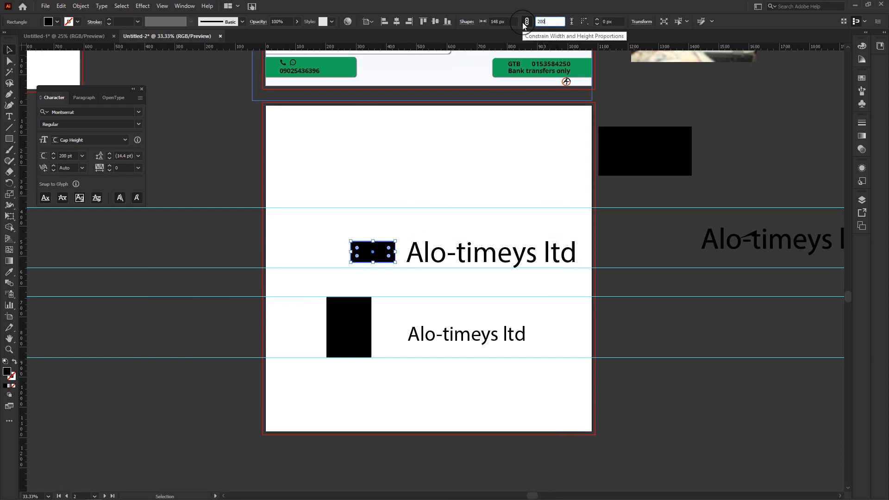
{"action": "key", "text": "Return"}
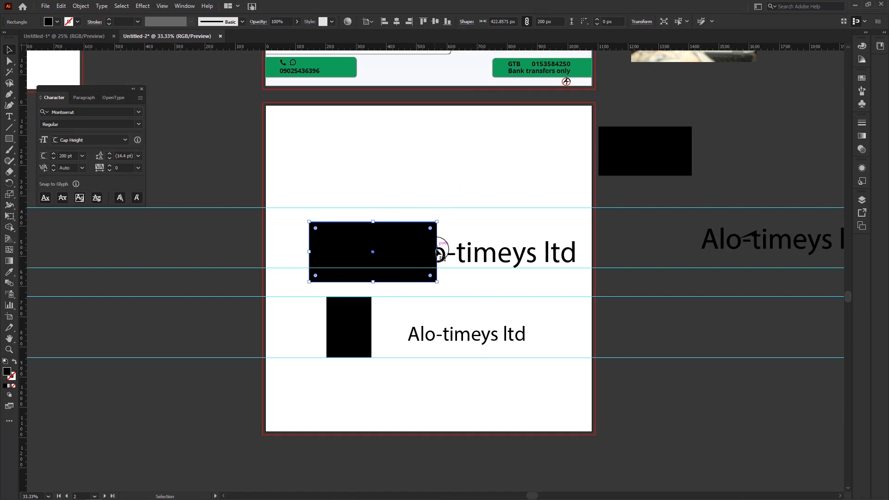
Step: Narrow the upper rectangle to 172 px and fit it between the two upper guides
{"action": "left_click_drag", "start_coordinate": [437, 252], "coordinate": [393, 226]}
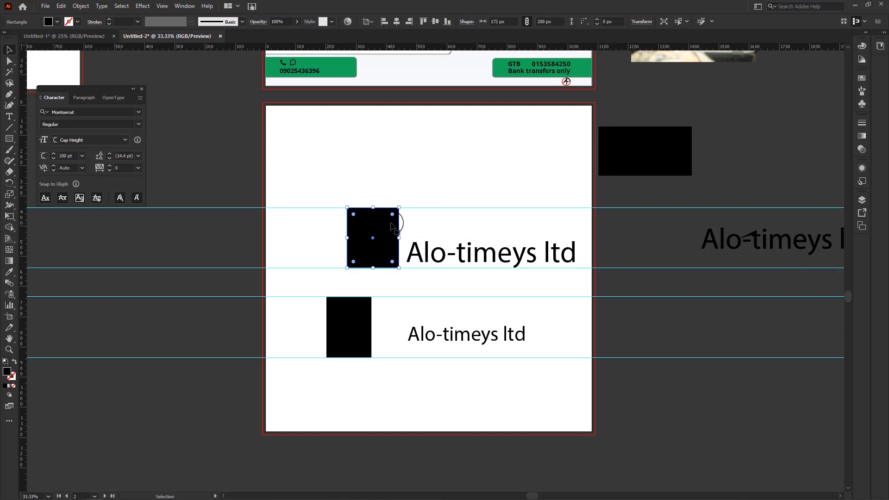
{"action": "scroll", "coordinate": [380, 256], "scroll_direction": "up", "scroll_amount": 1}
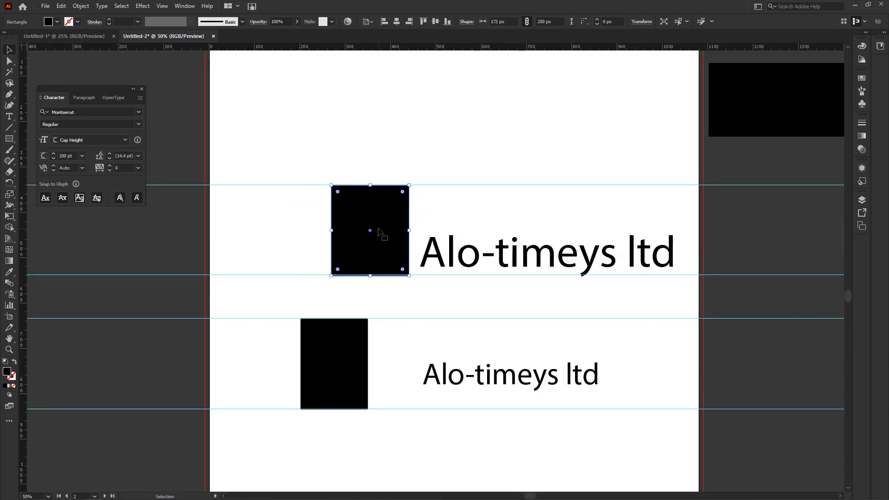
{"action": "key", "text": "Up"}
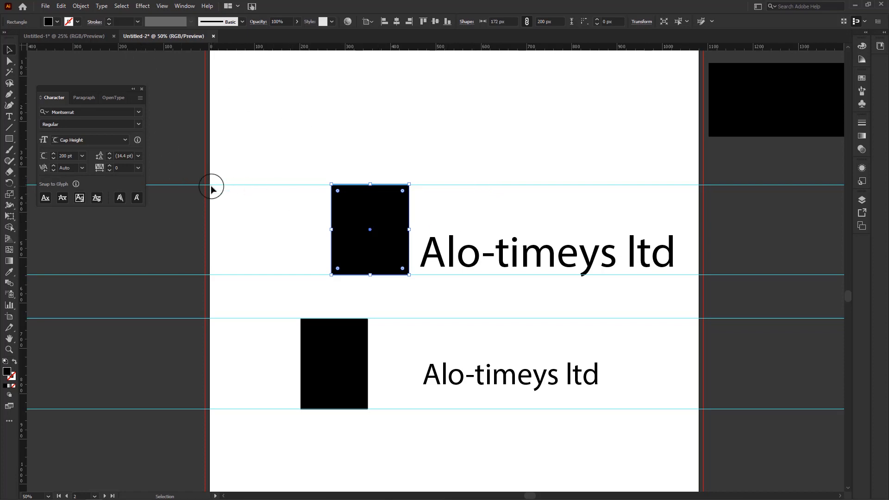
Step: Examine the font height reference options for the larger text line, including Em Box, Cap Height and x-Height
{"action": "left_click_drag", "start_coordinate": [212, 245], "coordinate": [513, 276]}
{"action": "left_click_drag", "start_coordinate": [196, 270], "coordinate": [420, 266]}
{"action": "scroll", "coordinate": [396, 268], "scroll_direction": "down", "scroll_amount": 2}
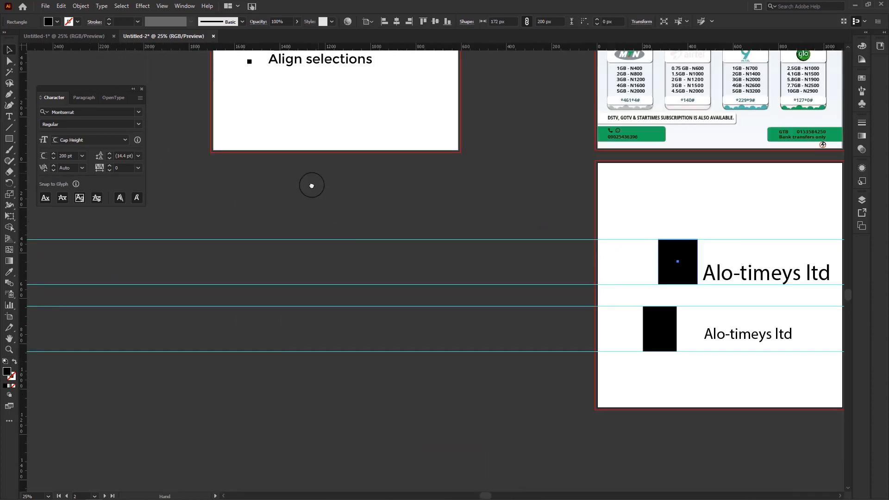
{"action": "scroll", "coordinate": [312, 186], "scroll_direction": "up", "scroll_amount": 2}
{"action": "scroll", "coordinate": [628, 397], "scroll_direction": "up", "scroll_amount": 1}
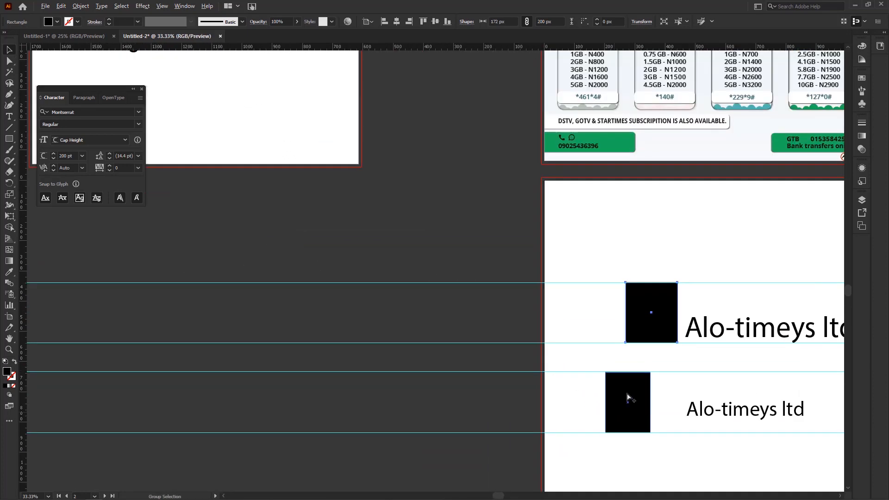
{"action": "scroll", "coordinate": [627, 397], "scroll_direction": "up", "scroll_amount": 2}
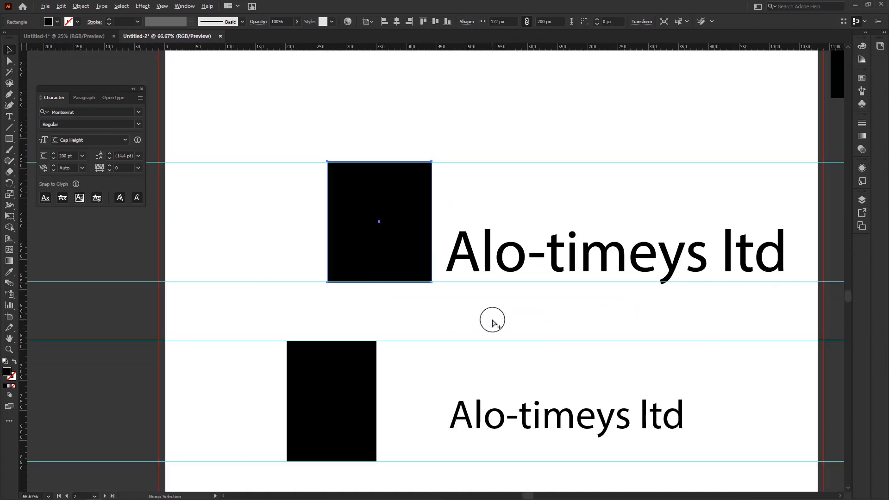
{"action": "left_click", "coordinate": [512, 260]}
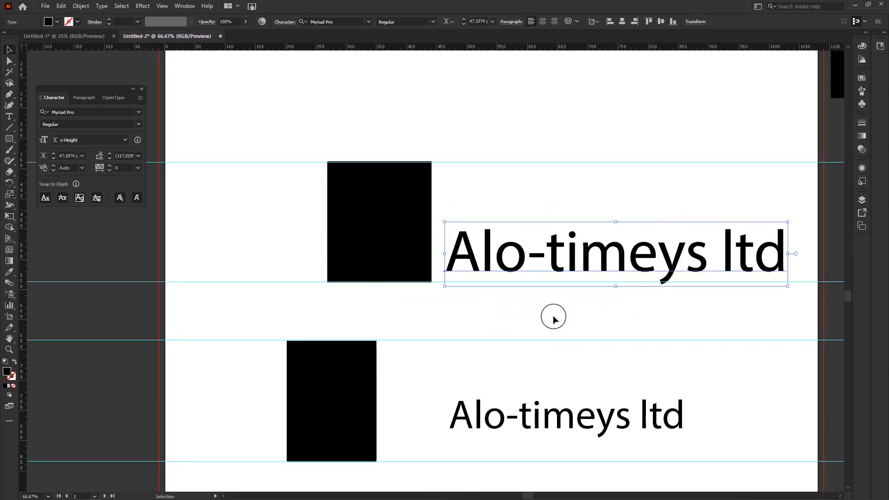
{"action": "left_click", "coordinate": [96, 140]}
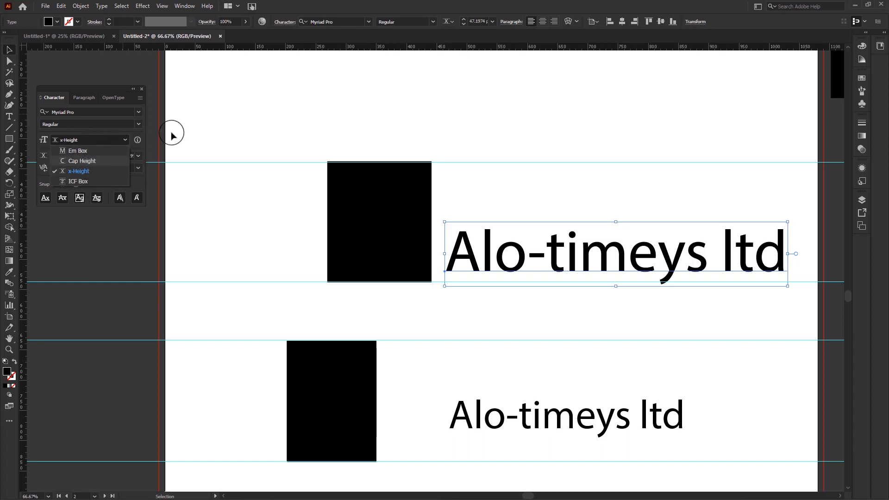
{"action": "left_click", "coordinate": [274, 118]}
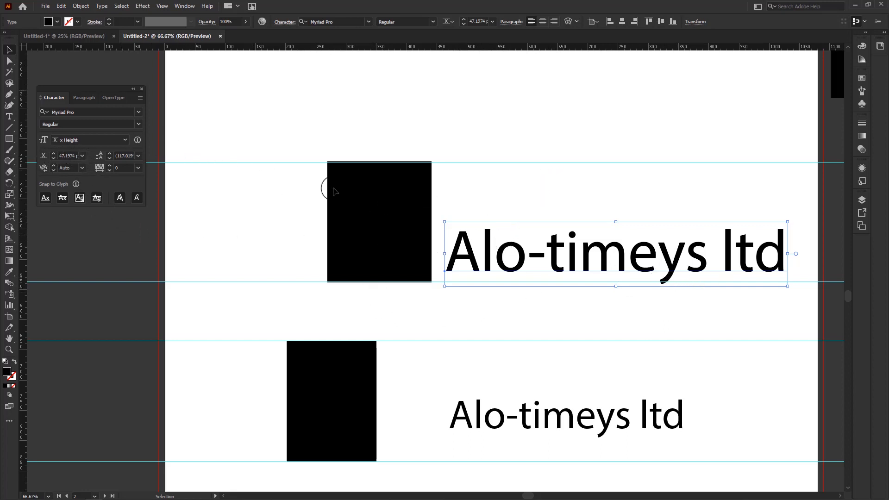
Step: Set the larger text's x-height to 200 pt and move its baseline onto the guide under the upper rectangle
{"action": "left_click", "coordinate": [394, 219]}
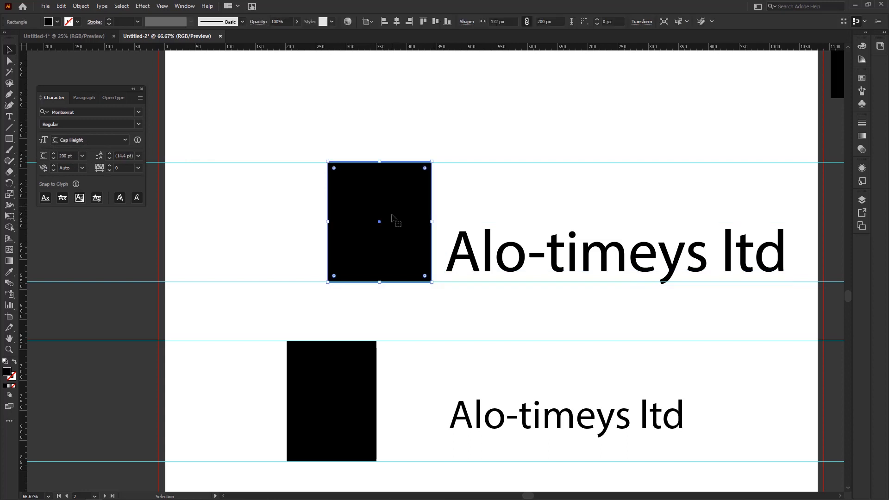
{"action": "left_click", "coordinate": [558, 256]}
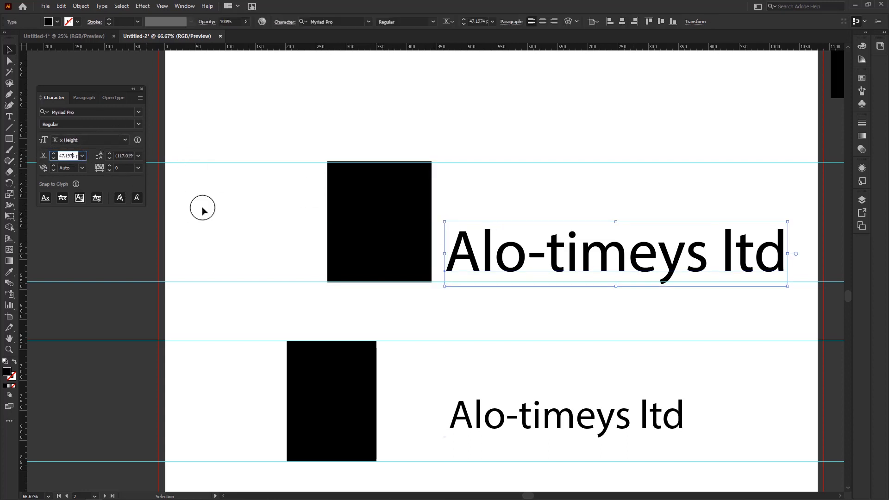
{"action": "type", "text": "200"}
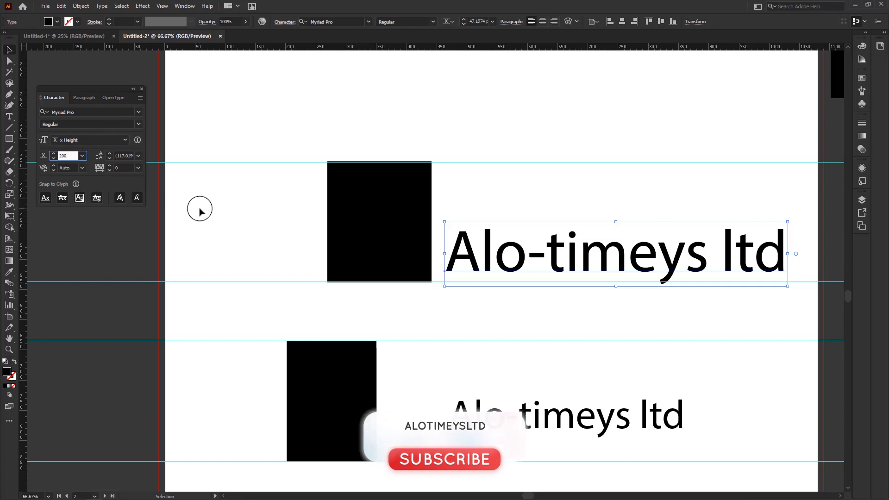
{"action": "key", "text": "Return"}
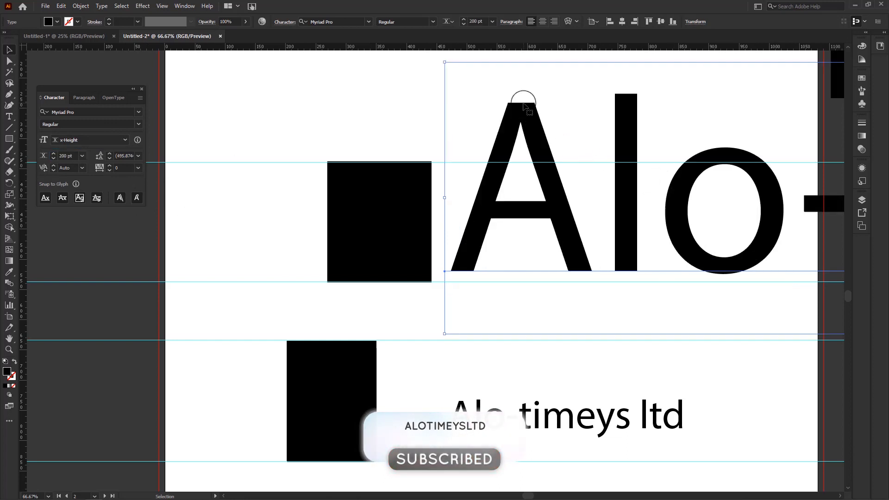
{"action": "left_click_drag", "start_coordinate": [547, 204], "coordinate": [537, 214]}
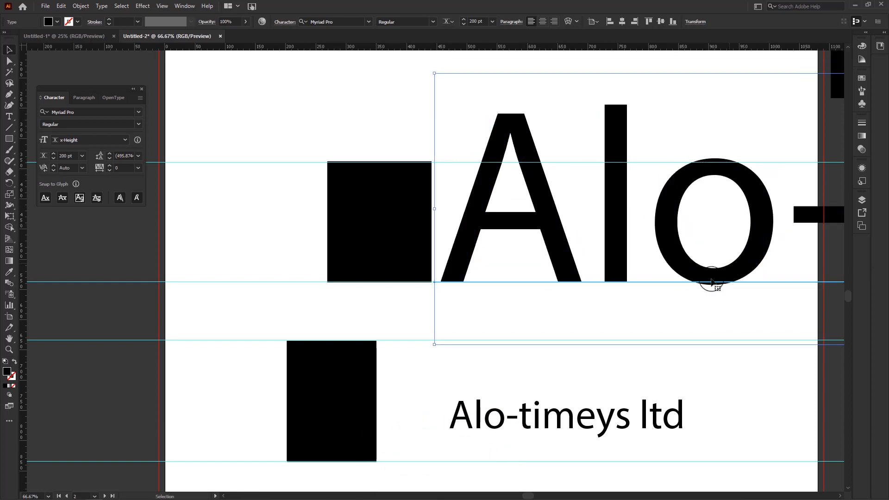
Step: Compare the height of the larger text's lowercase letters with the upper rectangle between the guides
{"action": "scroll", "coordinate": [611, 221], "scroll_direction": "right", "scroll_amount": 5}
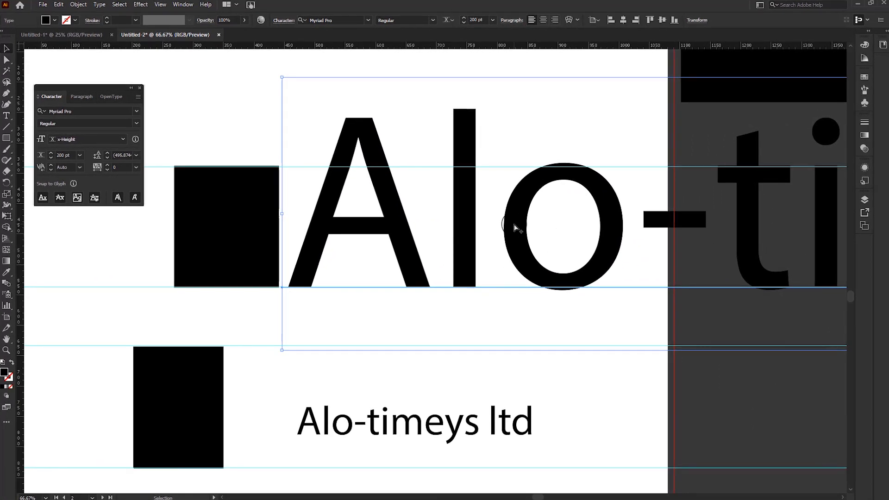
{"action": "scroll", "coordinate": [514, 226], "scroll_direction": "down", "scroll_amount": 1}
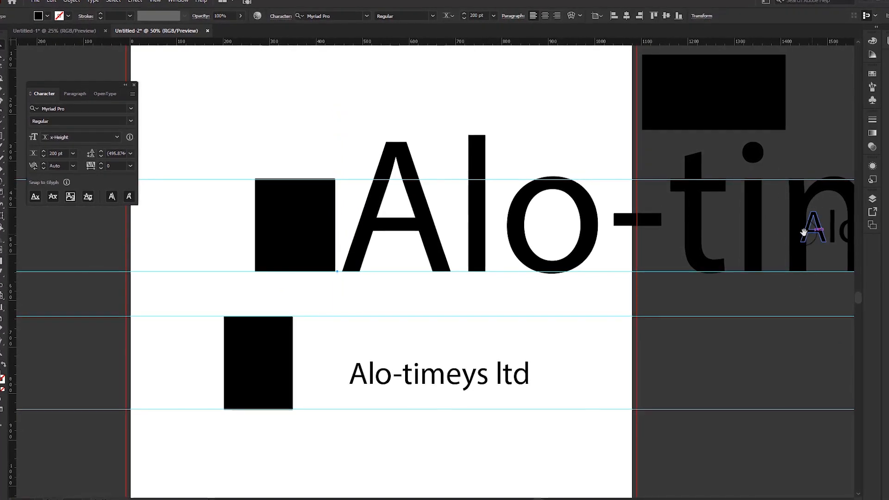
{"action": "left_click_drag", "start_coordinate": [803, 232], "coordinate": [620, 226]}
{"action": "left_click_drag", "start_coordinate": [447, 268], "coordinate": [632, 261]}
{"action": "left_click_drag", "start_coordinate": [401, 254], "coordinate": [433, 255]}
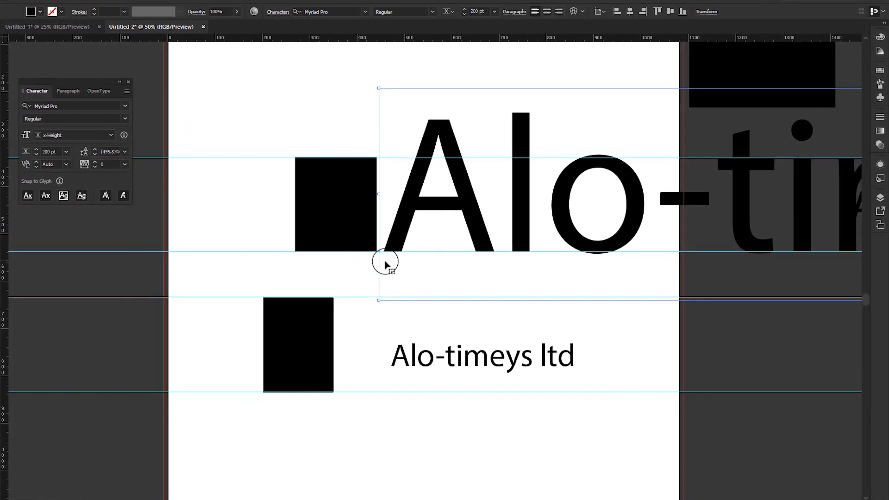
{"action": "scroll", "coordinate": [345, 296], "scroll_direction": "down", "scroll_amount": 3}
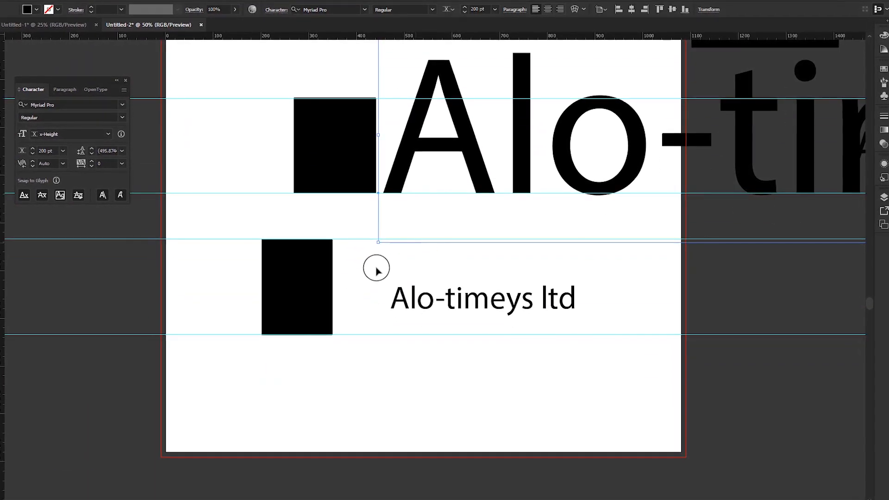
{"action": "scroll", "coordinate": [352, 286], "scroll_direction": "up", "scroll_amount": 1}
{"action": "scroll", "coordinate": [330, 354], "scroll_direction": "down", "scroll_amount": 2}
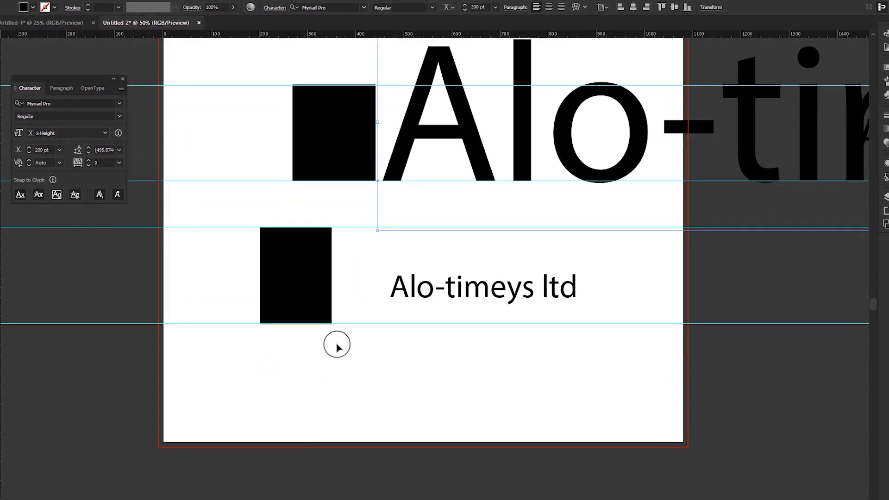
{"action": "scroll", "coordinate": [340, 344], "scroll_direction": "up", "scroll_amount": 1}
Step: Set the smaller text's cap height to 200 pt and fit its capital A between the two lower guides beside the rectangle
{"action": "left_click", "coordinate": [466, 266]}
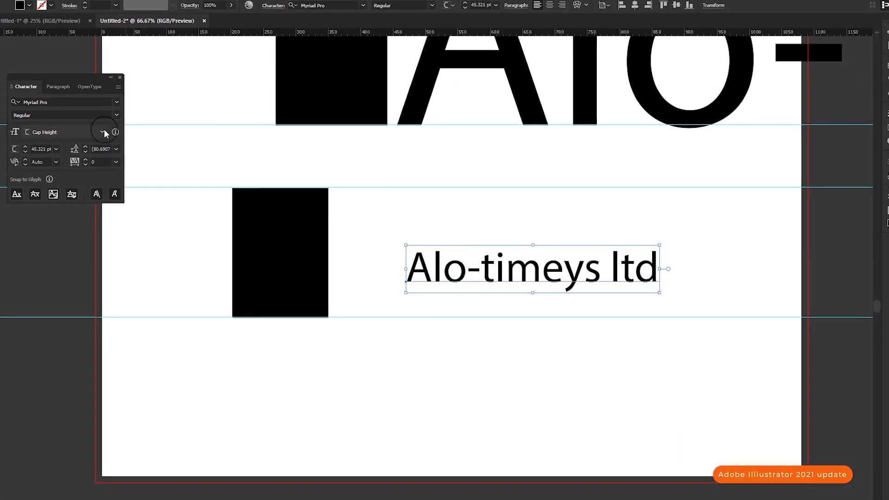
{"action": "scroll", "coordinate": [520, 222], "scroll_direction": "up", "scroll_amount": 3}
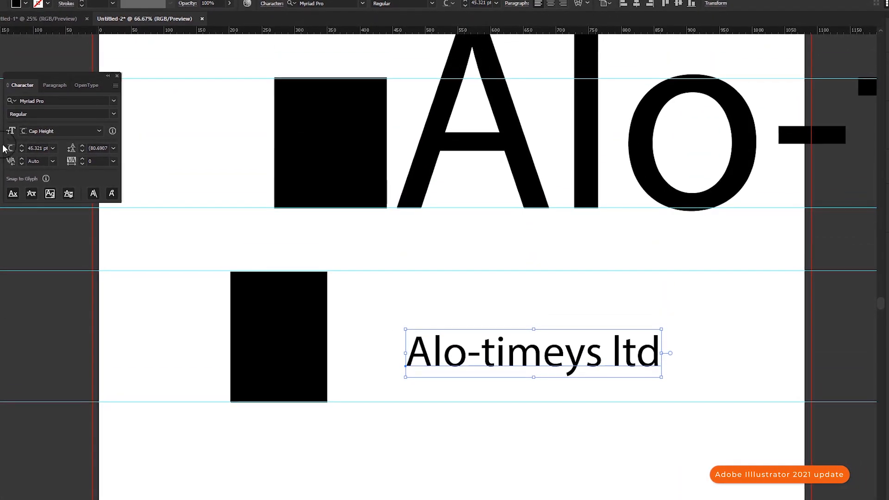
{"action": "left_click", "coordinate": [38, 149]}
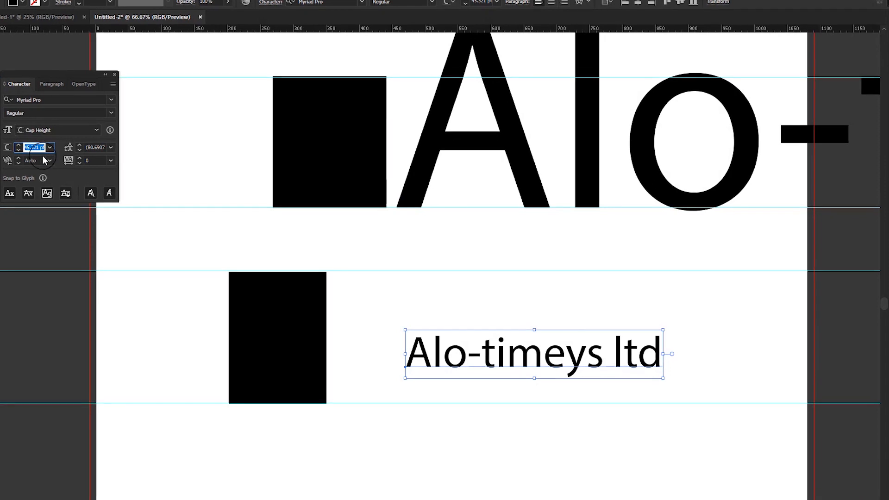
{"action": "type", "text": "200"}
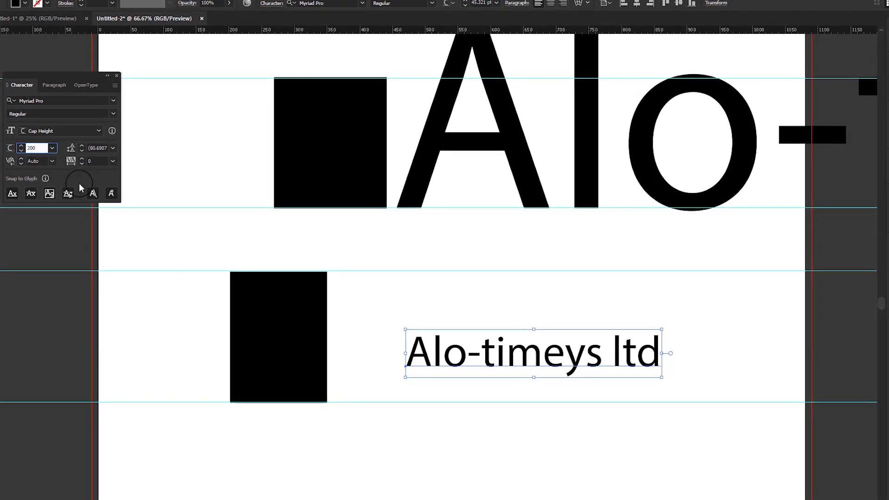
{"action": "key", "text": "Return"}
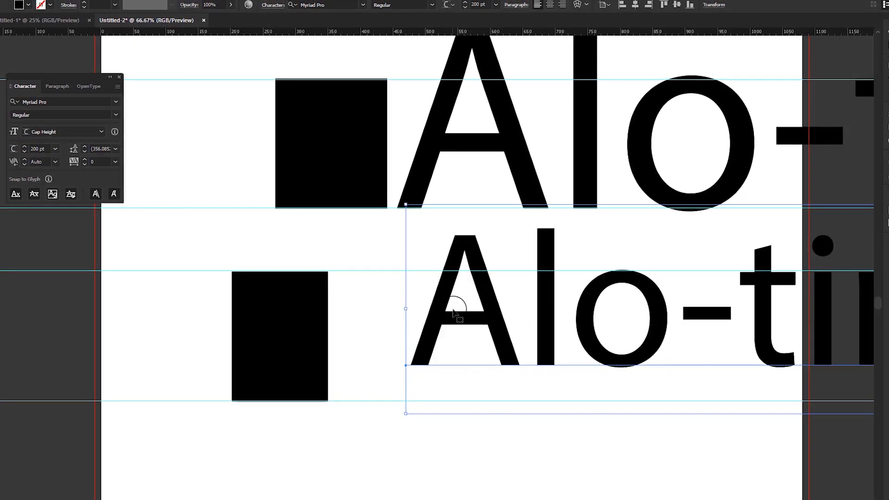
{"action": "left_click_drag", "start_coordinate": [455, 312], "coordinate": [388, 340]}
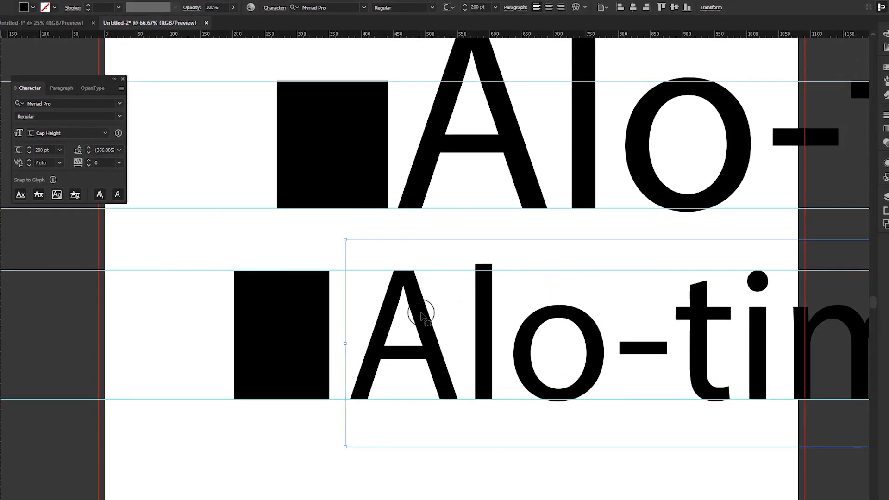
Step: Review both text lines against their rectangles, previewing the artboard full screen without guides and returning to the normal view
{"action": "scroll", "coordinate": [409, 292], "scroll_direction": "down", "scroll_amount": 1}
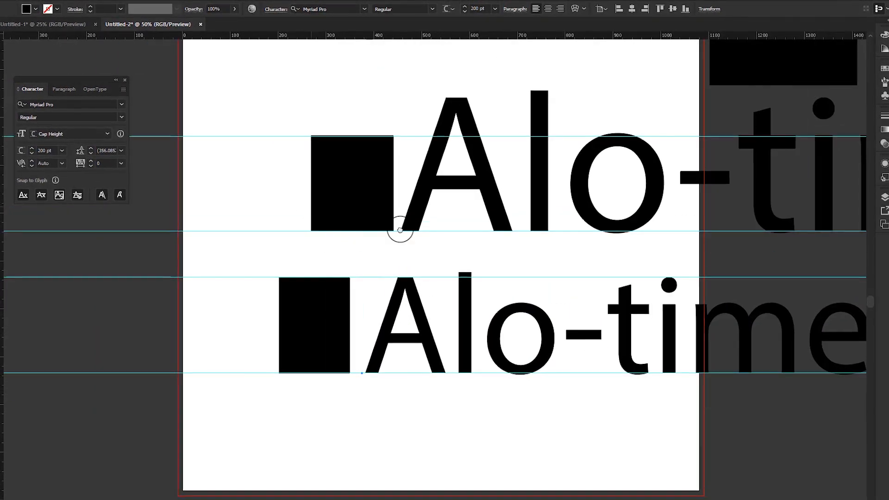
{"action": "scroll", "coordinate": [399, 236], "scroll_direction": "left", "scroll_amount": 4}
{"action": "scroll", "coordinate": [399, 255], "scroll_direction": "up", "scroll_amount": 1}
{"action": "scroll", "coordinate": [373, 255], "scroll_direction": "down", "scroll_amount": 2}
{"action": "left_click_drag", "start_coordinate": [383, 282], "coordinate": [539, 421]}
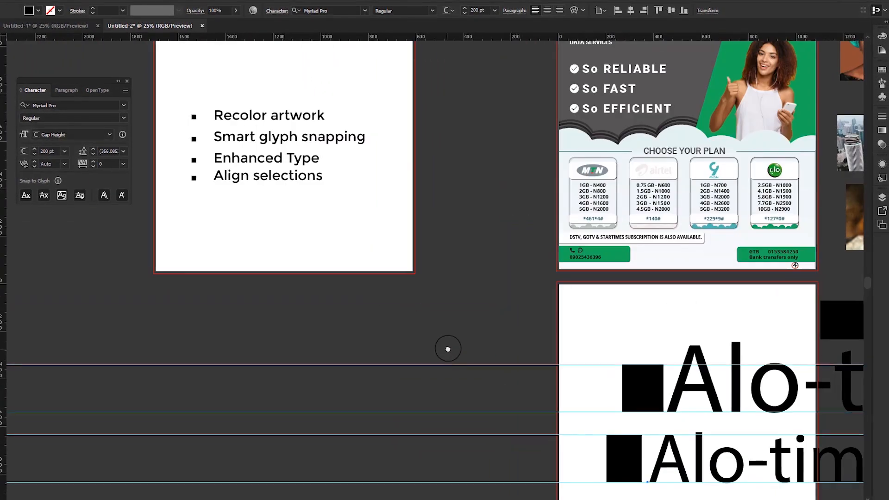
{"action": "left_click_drag", "start_coordinate": [605, 339], "coordinate": [451, 234]}
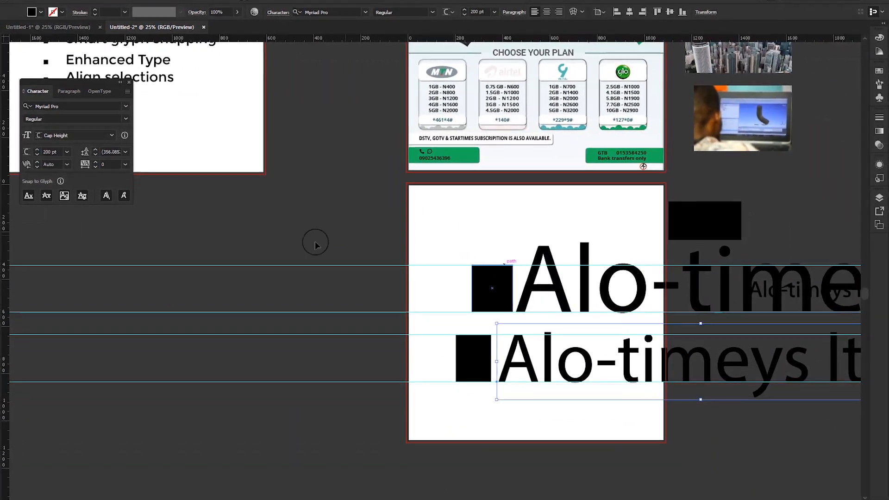
{"action": "left_click_drag", "start_coordinate": [313, 240], "coordinate": [425, 125]}
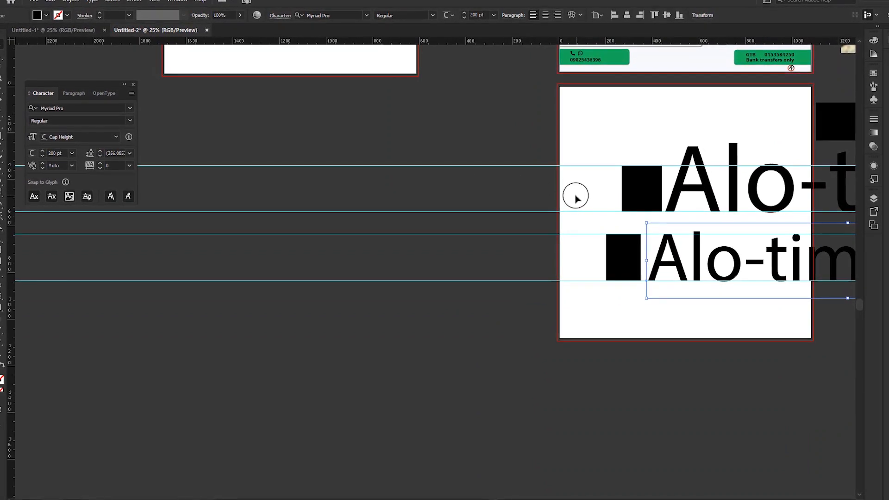
{"action": "key", "text": "f"}
{"action": "key", "text": "f"}
{"action": "key", "text": "f"}
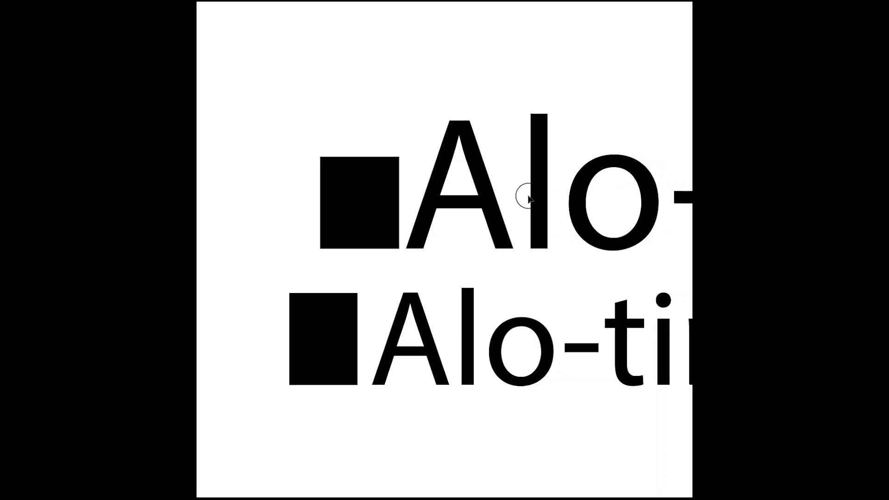
{"action": "key", "text": "Escape"}
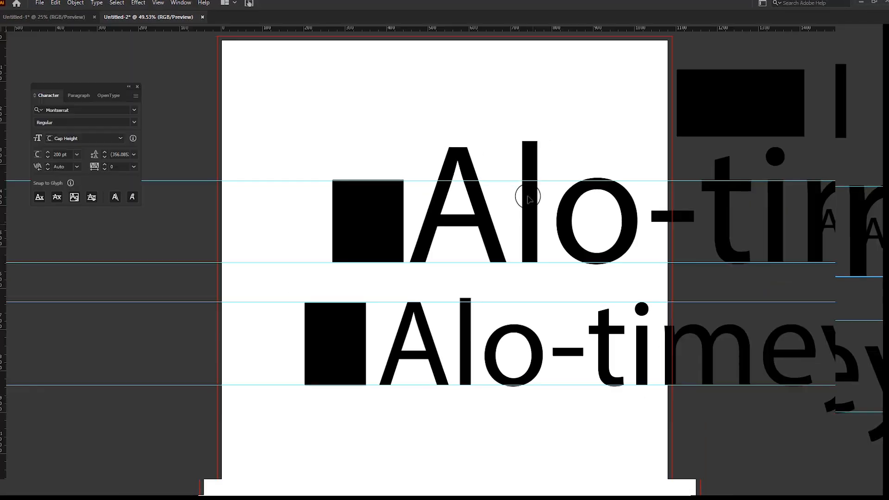
{"action": "scroll", "coordinate": [420, 234], "scroll_direction": "down", "scroll_amount": 4}
{"action": "scroll", "coordinate": [419, 231], "scroll_direction": "down", "scroll_amount": 4}
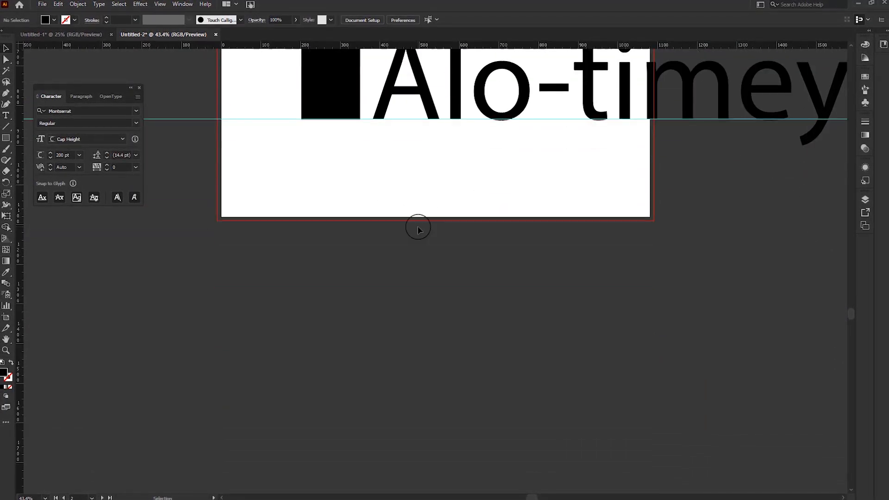
Step: Create a new blank artboard about 900 px wide beside the reference images, level with the flyer artboard
{"action": "scroll", "coordinate": [419, 226], "scroll_direction": "up", "scroll_amount": 3}
{"action": "scroll", "coordinate": [421, 227], "scroll_direction": "down", "scroll_amount": 2}
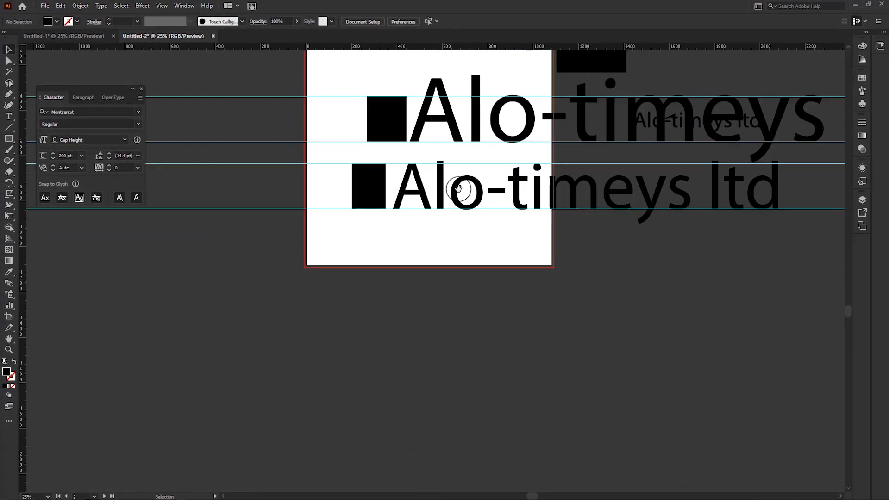
{"action": "left_click_drag", "start_coordinate": [415, 204], "coordinate": [278, 245]}
{"action": "left_click_drag", "start_coordinate": [348, 242], "coordinate": [276, 299]}
{"action": "left_click_drag", "start_coordinate": [377, 203], "coordinate": [421, 306]}
{"action": "key", "text": "shift+o"}
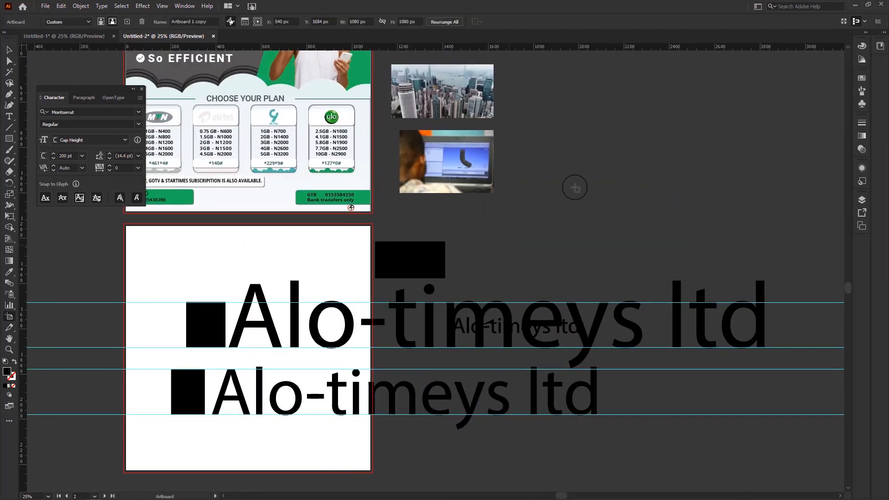
{"action": "scroll", "coordinate": [580, 180], "scroll_direction": "up", "scroll_amount": 8}
{"action": "mouse_move", "coordinate": [614, 145]}
{"action": "left_mouse_down"}
{"action": "mouse_move", "coordinate": [635, 210]}
{"action": "mouse_move", "coordinate": [754, 377]}
{"action": "mouse_move", "coordinate": [817, 360]}
{"action": "left_mouse_up"}
{"action": "key", "text": "Escape"}
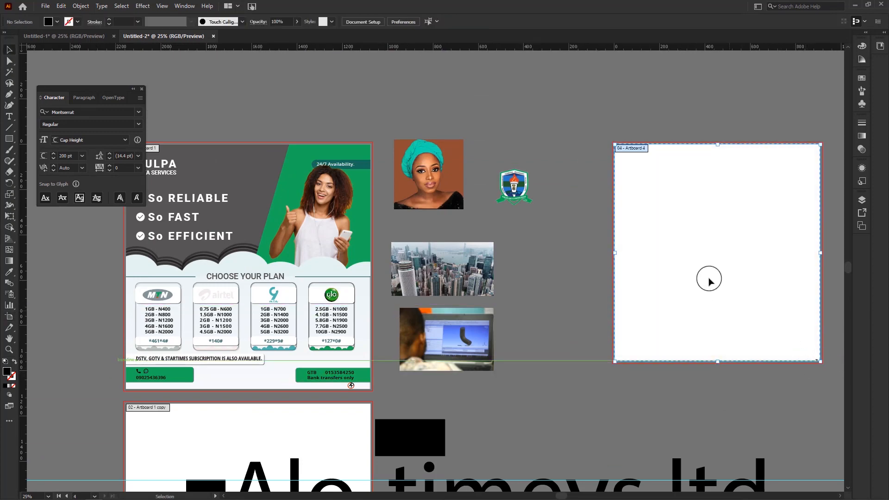
Step: Move the wide black rectangle and the small outlined Alo-timeys ltd text onto the new artboard
{"action": "left_click_drag", "start_coordinate": [691, 214], "coordinate": [521, 221]}
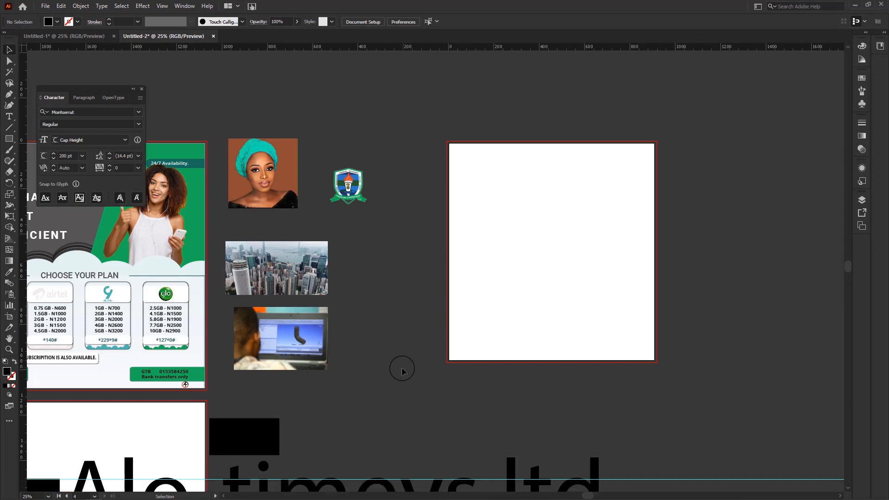
{"action": "scroll", "coordinate": [402, 370], "scroll_direction": "down", "scroll_amount": 3}
{"action": "left_click", "coordinate": [260, 366]}
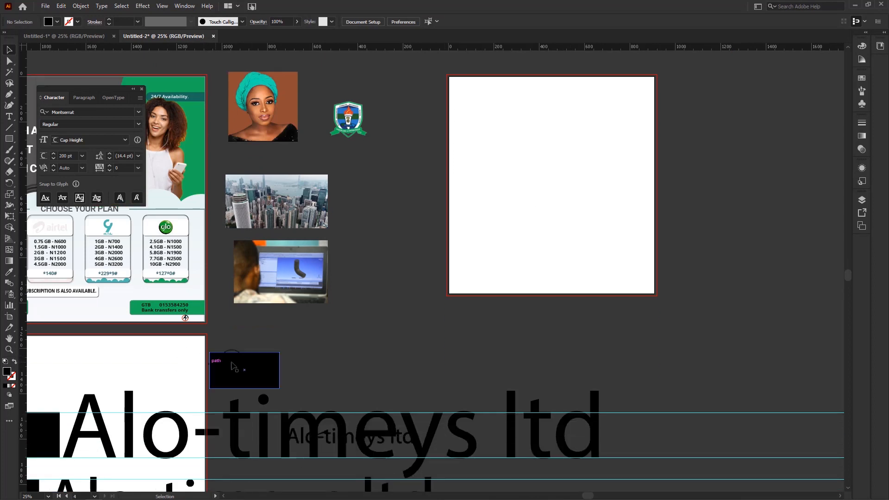
{"action": "left_click_drag", "start_coordinate": [272, 364], "coordinate": [533, 155]}
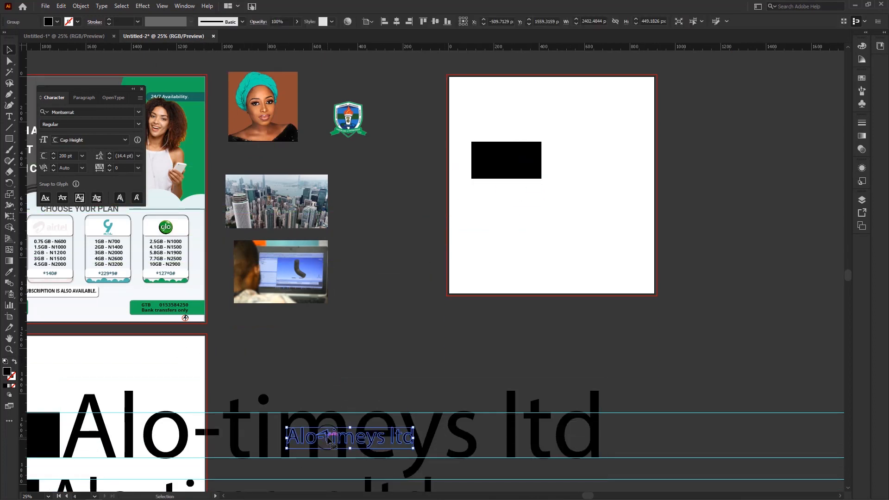
{"action": "left_click_drag", "start_coordinate": [324, 445], "coordinate": [530, 209]}
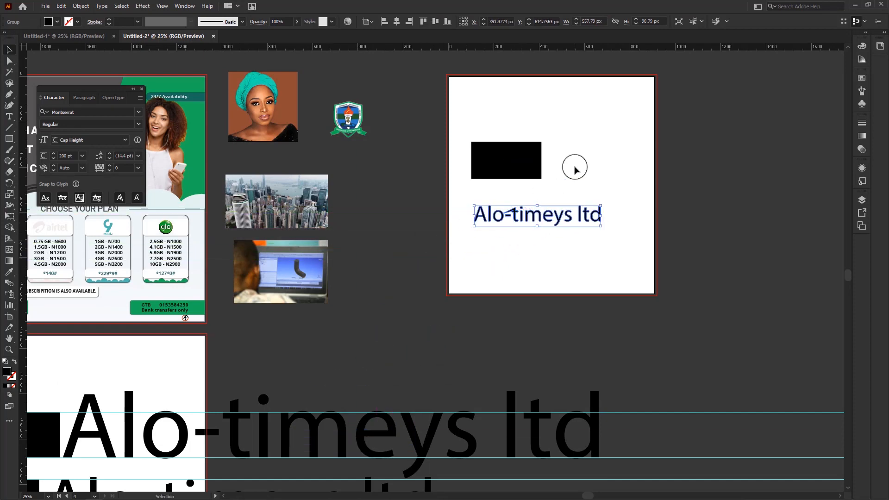
Step: Place the outlined text closer beneath the black rectangle, with their left edges aligned
{"action": "scroll", "coordinate": [576, 199], "scroll_direction": "up", "scroll_amount": 1}
{"action": "scroll", "coordinate": [603, 214], "scroll_direction": "up", "scroll_amount": 2, "text": "alt"}
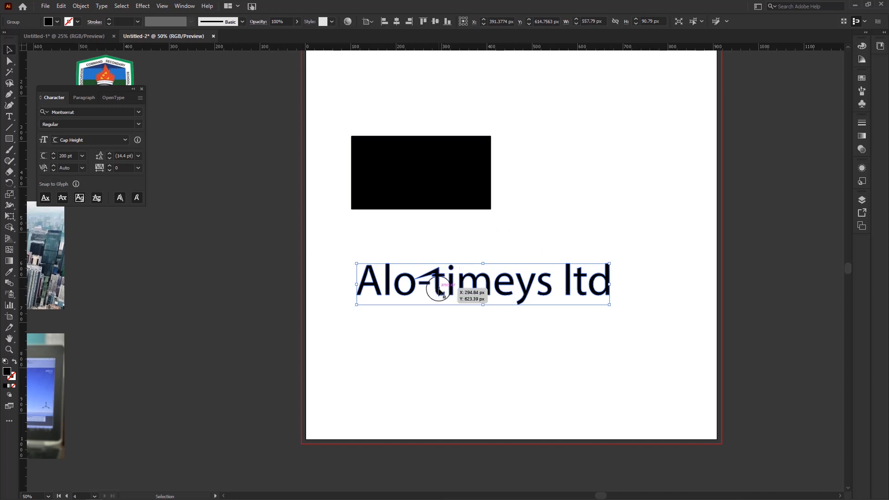
{"action": "left_click_drag", "start_coordinate": [449, 270], "coordinate": [443, 240]}
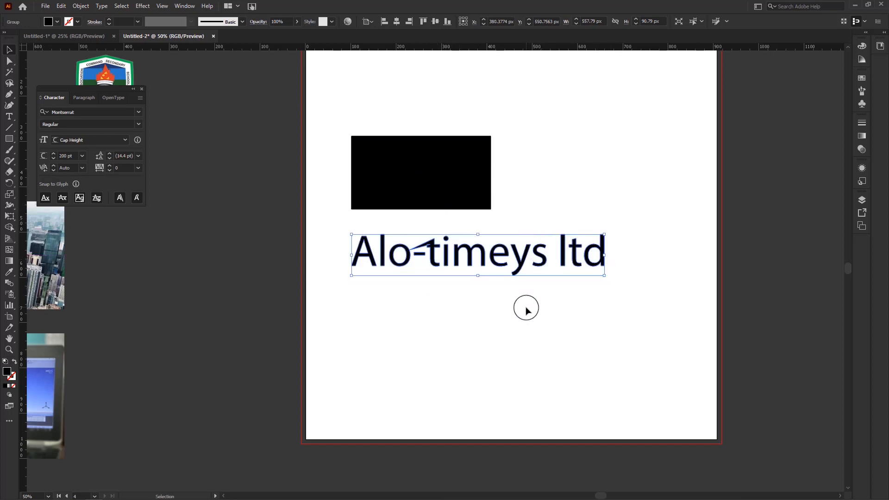
{"action": "scroll", "coordinate": [526, 308], "scroll_direction": "up", "scroll_amount": 1}
{"action": "left_click", "coordinate": [454, 204], "text": "shift"}
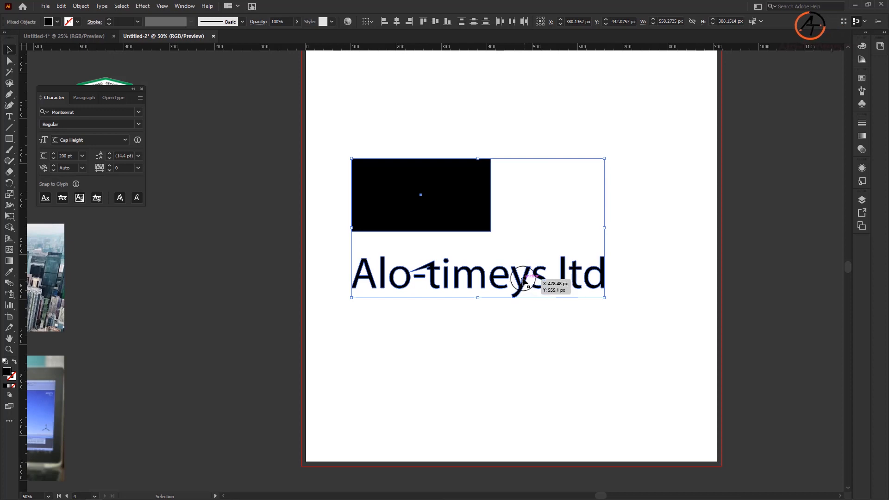
{"action": "scroll", "coordinate": [495, 242], "scroll_direction": "up", "scroll_amount": 1}
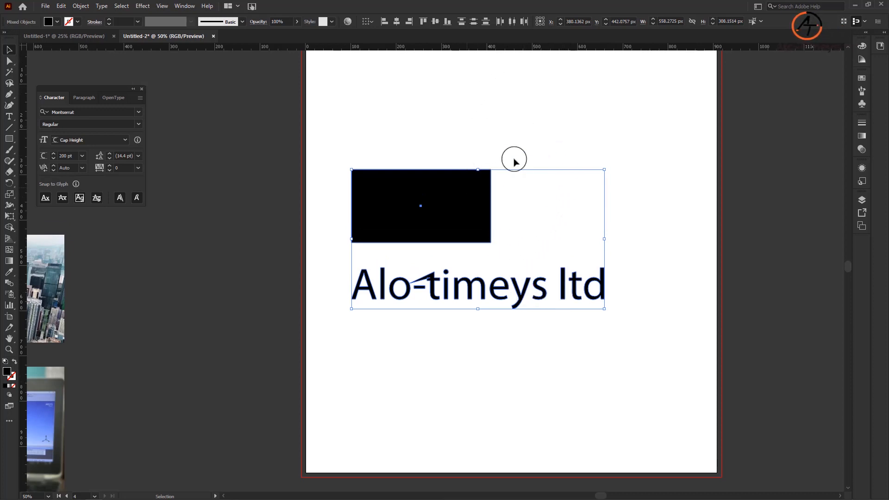
{"action": "left_click", "coordinate": [526, 136]}
{"action": "left_click", "coordinate": [452, 207]}
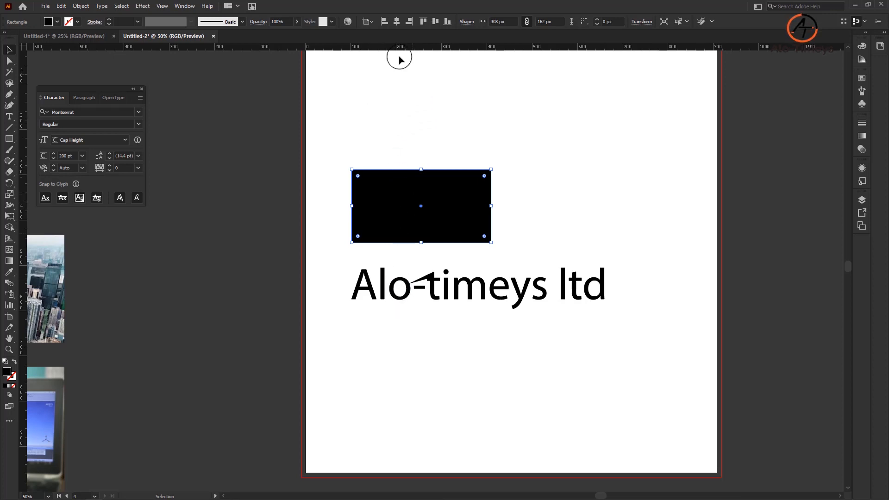
{"action": "scroll", "coordinate": [378, 157], "scroll_direction": "up", "scroll_amount": 2}
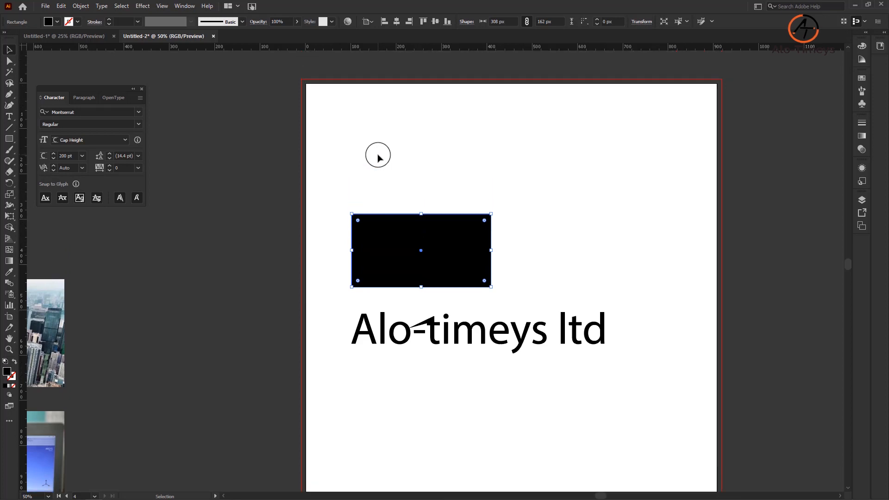
{"action": "scroll", "coordinate": [507, 158], "scroll_direction": "down", "scroll_amount": 1}
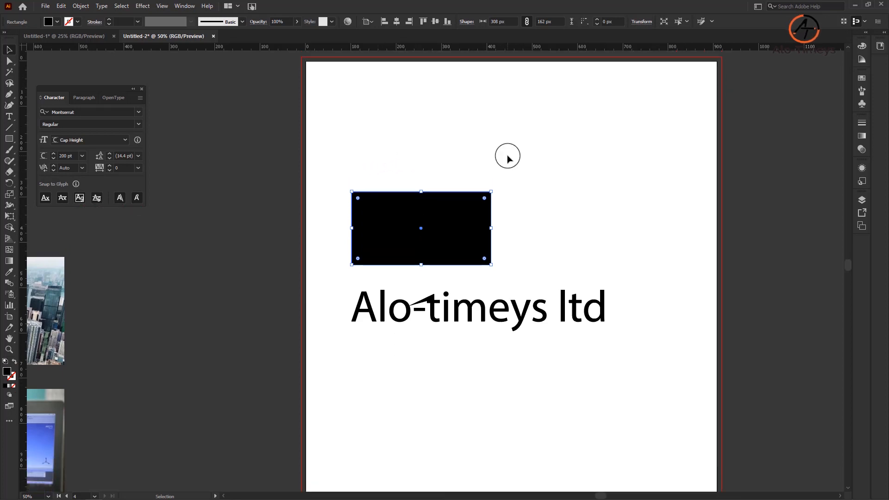
{"action": "left_click", "coordinate": [517, 203]}
{"action": "left_click", "coordinate": [475, 227]}
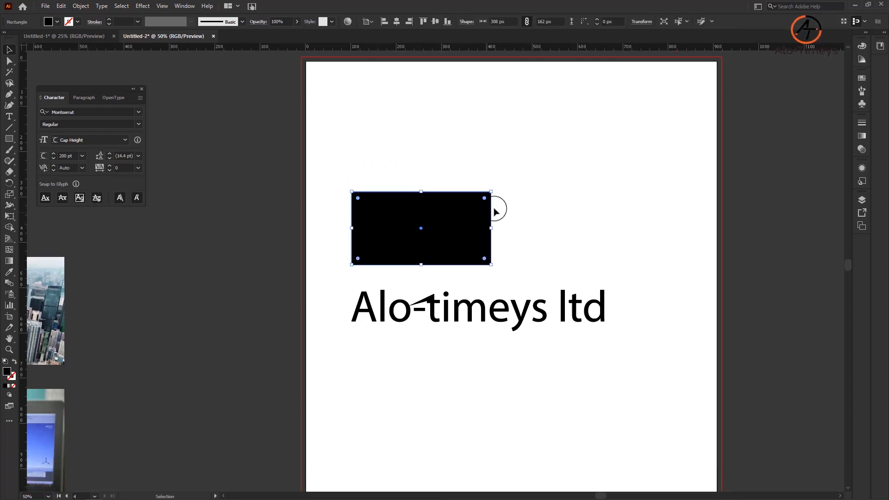
Step: Group the rectangle with the outlined text and ungroup them again
{"action": "left_click_drag", "start_coordinate": [507, 350], "coordinate": [415, 243]}
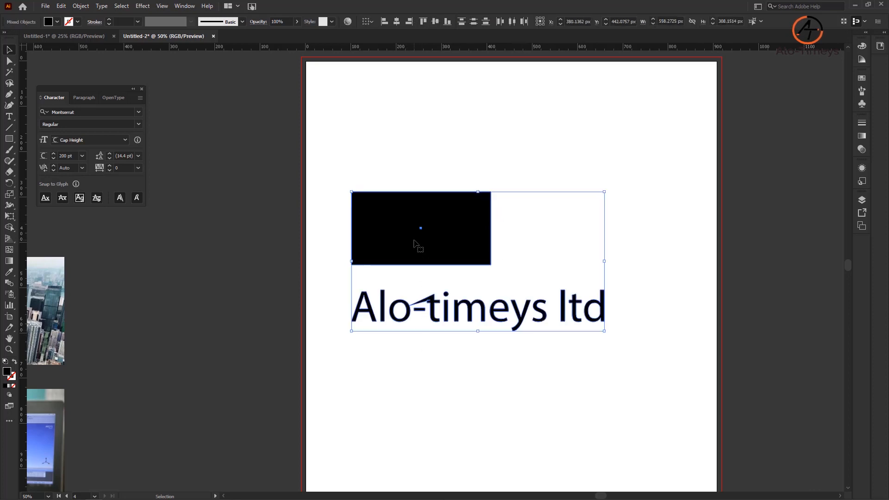
{"action": "key", "text": "a"}
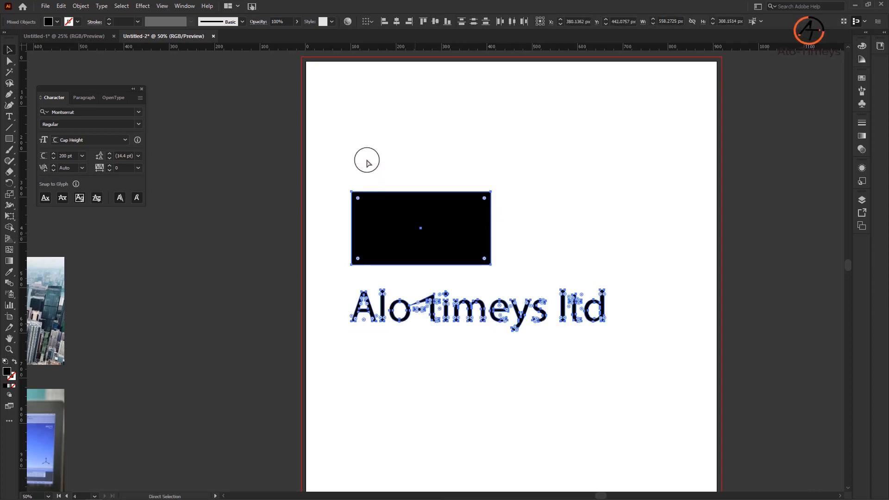
{"action": "key", "text": "v"}
{"action": "key", "text": "ctrl+g"}
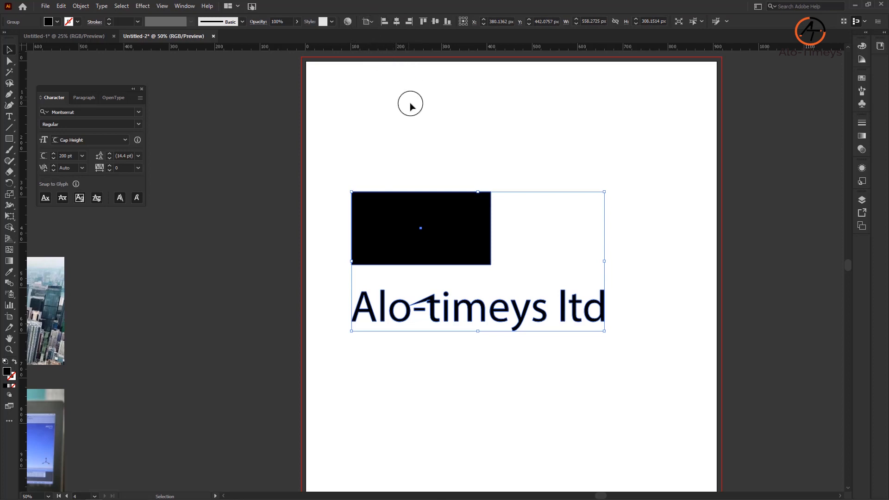
{"action": "key", "text": "ctrl"}
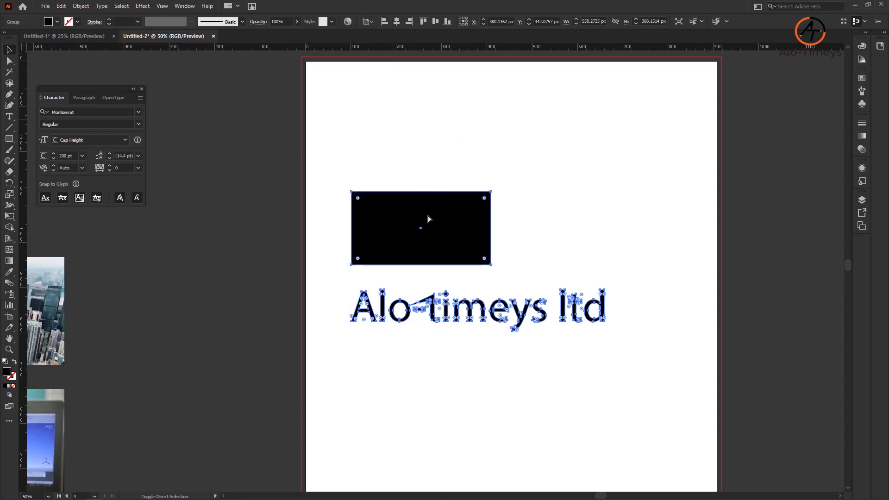
Step: Select the rectangle together with the outlined letters and apply Ungroup to the selection
{"action": "left_click", "coordinate": [432, 162]}
{"action": "left_click", "coordinate": [423, 210]}
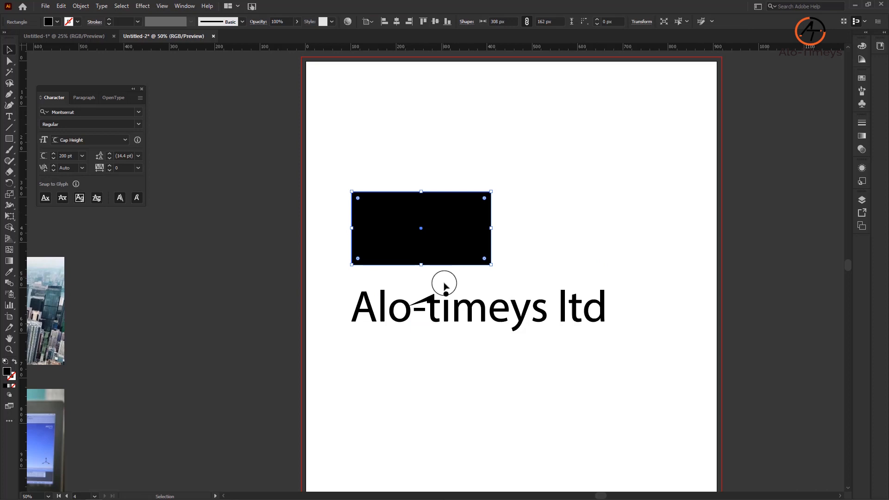
{"action": "left_click", "coordinate": [446, 314], "text": "shift"}
{"action": "left_click", "coordinate": [62, 6]}
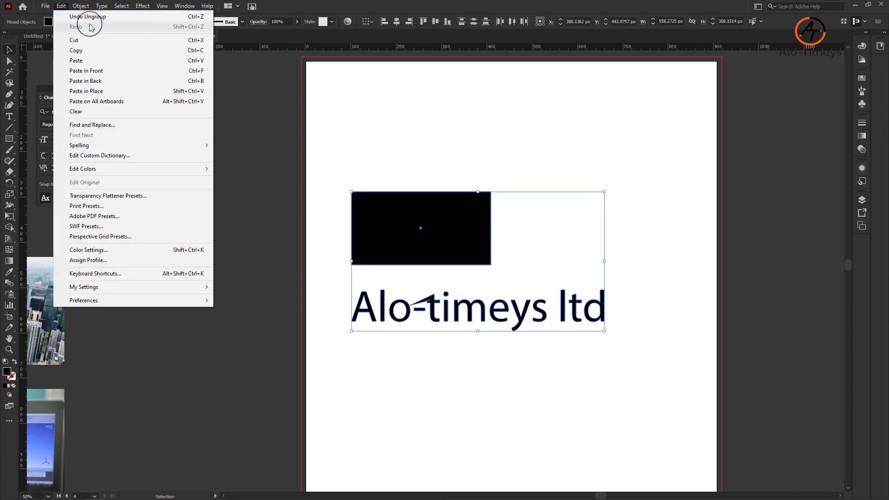
{"action": "left_click", "coordinate": [82, 7]}
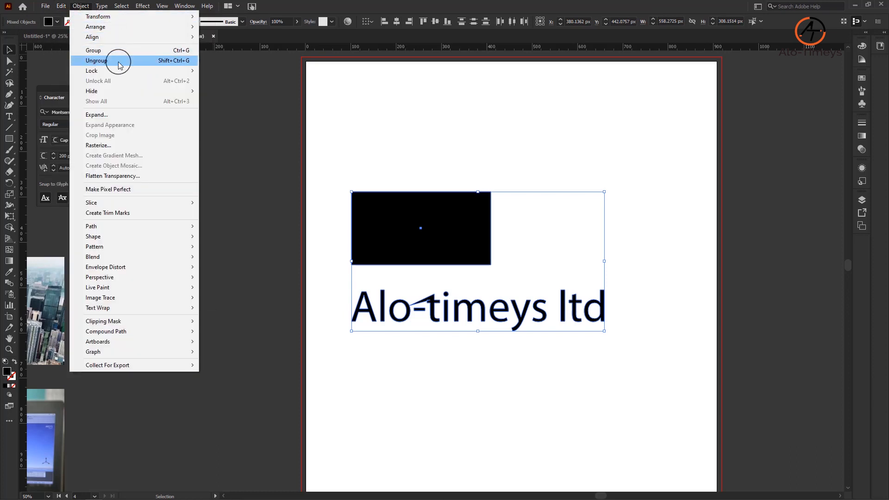
{"action": "left_click", "coordinate": [153, 60]}
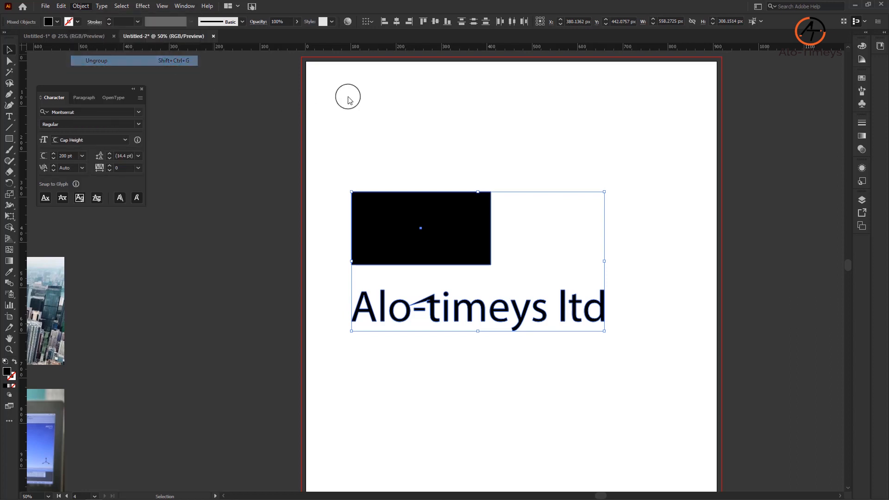
Step: Try to center the rectangle and the ungrouped letters horizontally, inspect the letters up close, and undo the alignment
{"action": "left_click", "coordinate": [397, 25]}
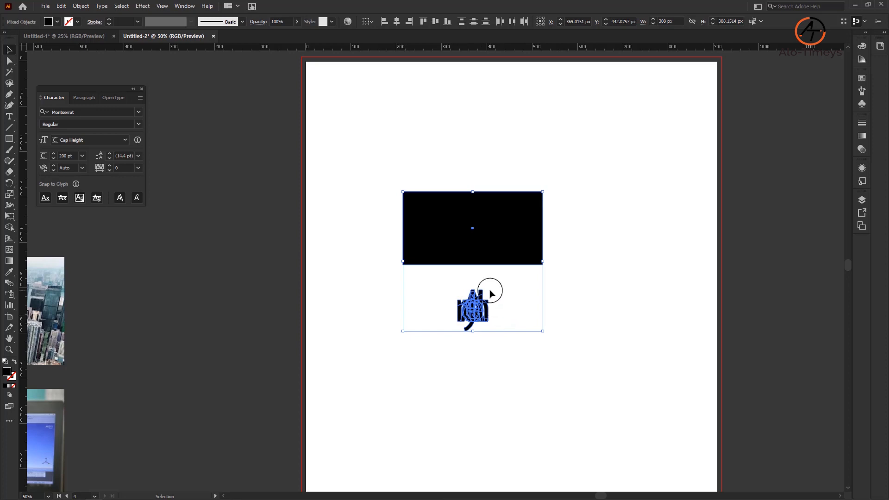
{"action": "key", "text": "a"}
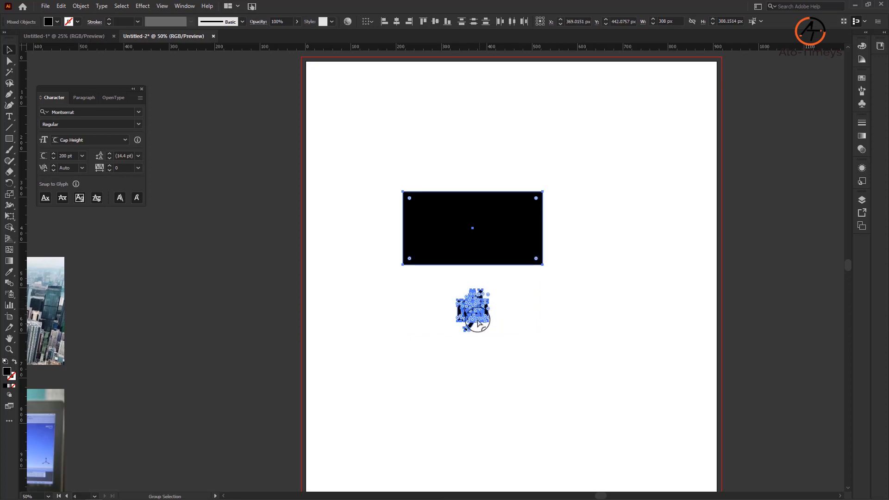
{"action": "key", "text": "ctrl+plus"}
{"action": "key", "text": "ctrl+plus"}
{"action": "key", "text": "ctrl+plus"}
{"action": "key", "text": "ctrl+plus"}
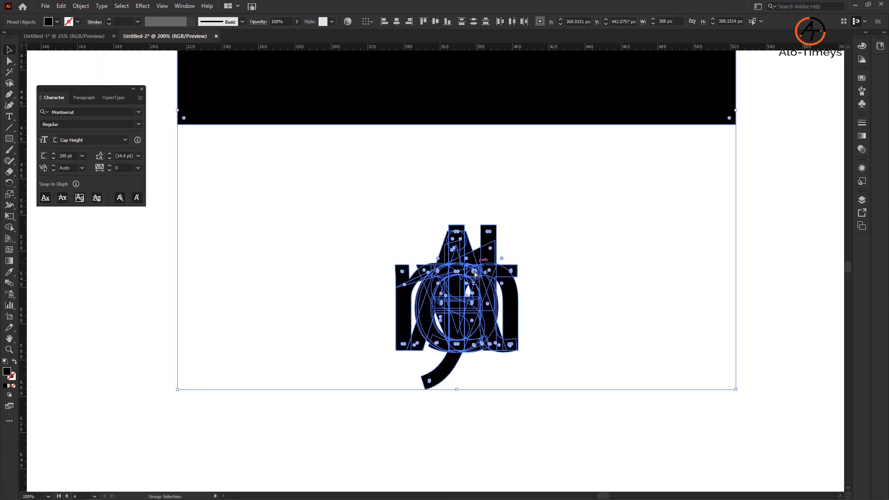
{"action": "key", "text": "ctrl+minus"}
{"action": "key", "text": "ctrl+minus"}
{"action": "key", "text": "ctrl+minus"}
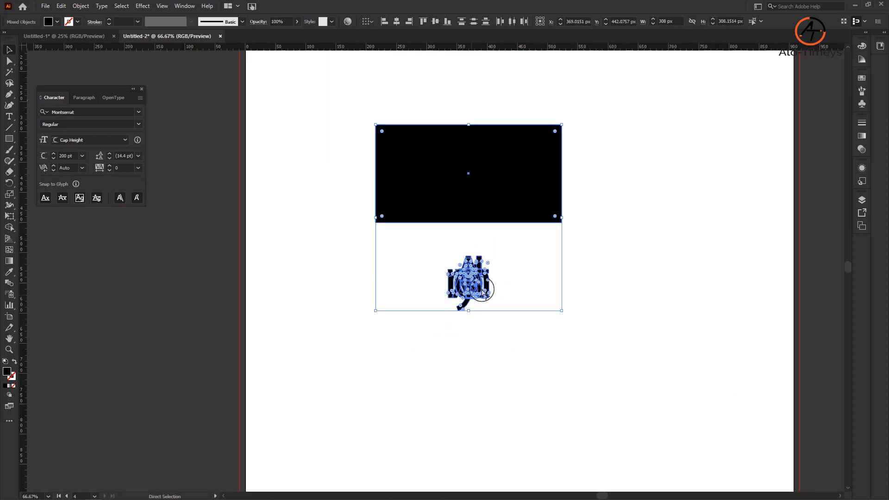
{"action": "key", "text": "ctrl+z"}
Step: Select all letters of the outlined Alo-timeys ltd text and group them into one object
{"action": "left_click", "coordinate": [524, 342]}
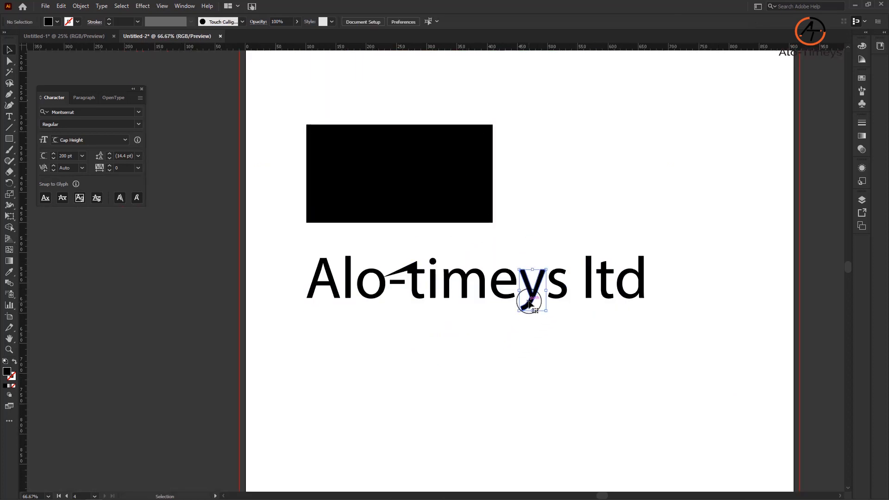
{"action": "left_click", "coordinate": [532, 292]}
{"action": "left_click_drag", "start_coordinate": [491, 286], "coordinate": [311, 250]}
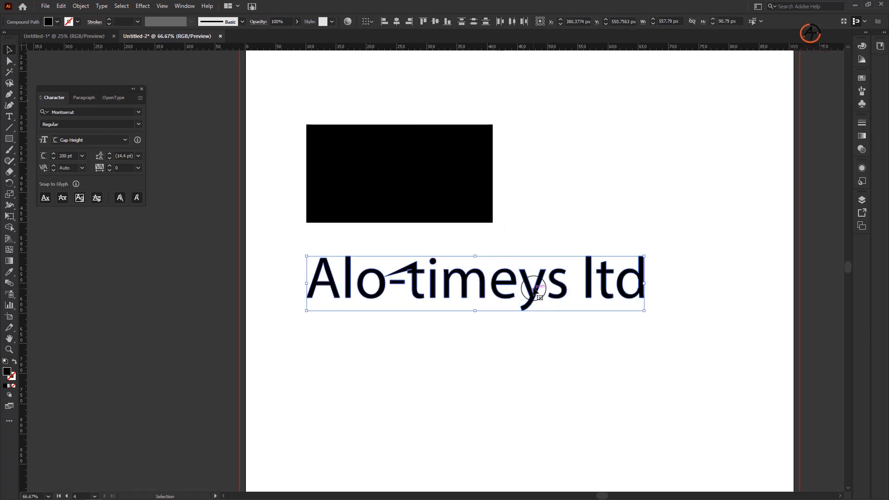
{"action": "key", "text": "ctrl+g"}
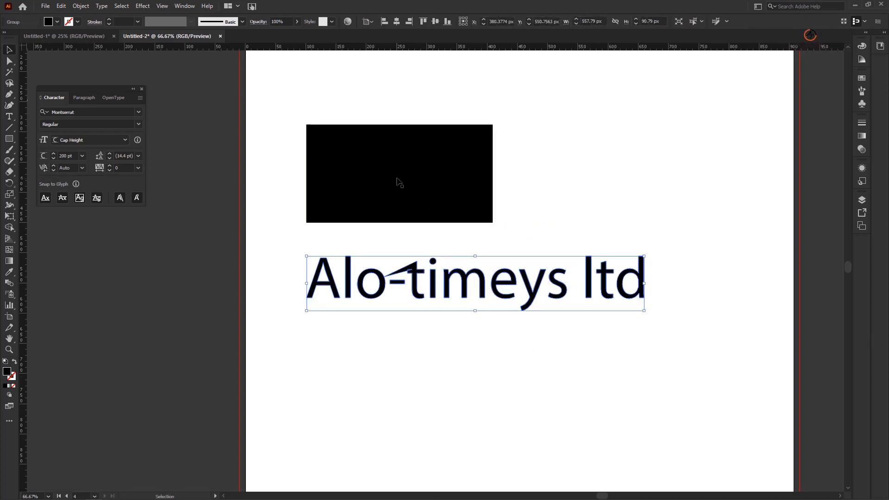
Step: Center the rectangle and the grouped text horizontally on each other and on the artboard
{"action": "left_click", "coordinate": [398, 179], "text": "shift"}
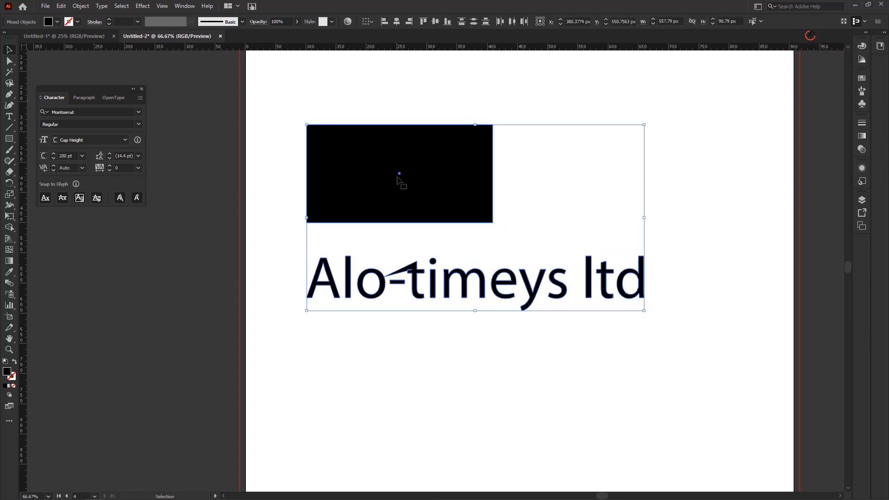
{"action": "left_click", "coordinate": [397, 21]}
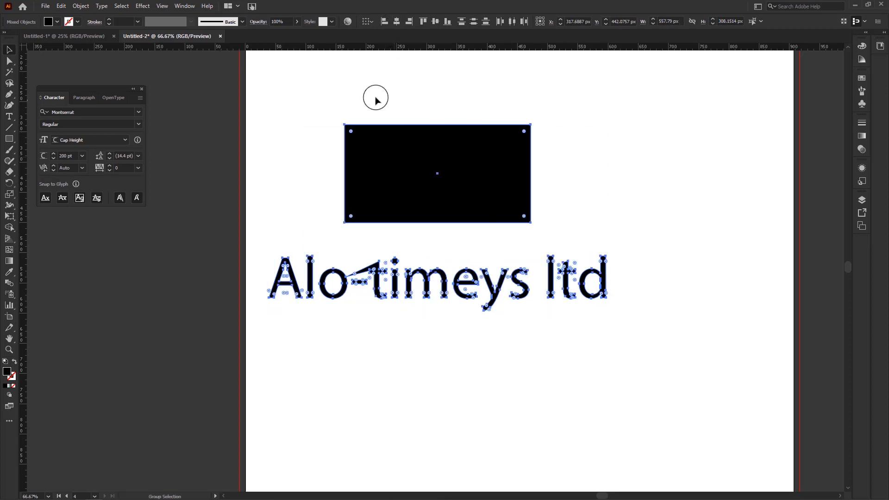
{"action": "left_click", "coordinate": [368, 21]}
{"action": "left_click", "coordinate": [377, 51]}
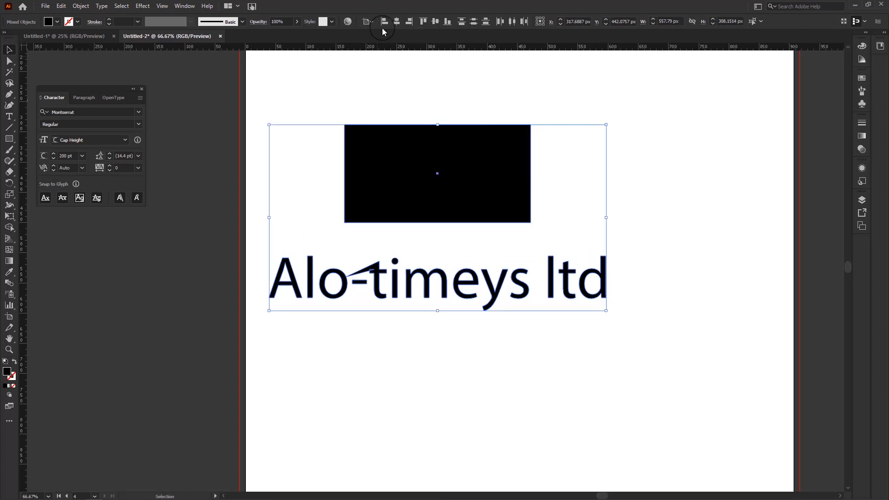
{"action": "left_click", "coordinate": [394, 24]}
{"action": "left_click", "coordinate": [391, 106]}
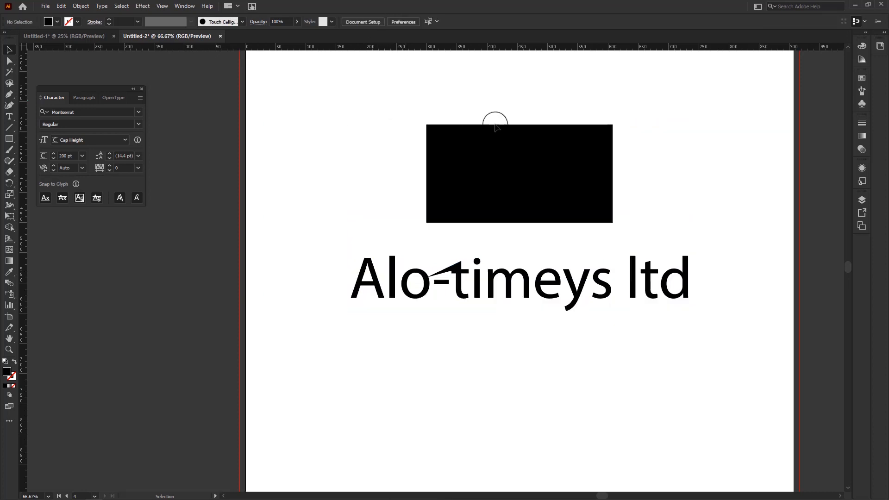
Step: Select the centered rectangle and text together on the new artboard
{"action": "scroll", "coordinate": [506, 251], "scroll_direction": "up", "scroll_amount": 3}
{"action": "scroll", "coordinate": [510, 245], "scroll_direction": "down", "scroll_amount": 2}
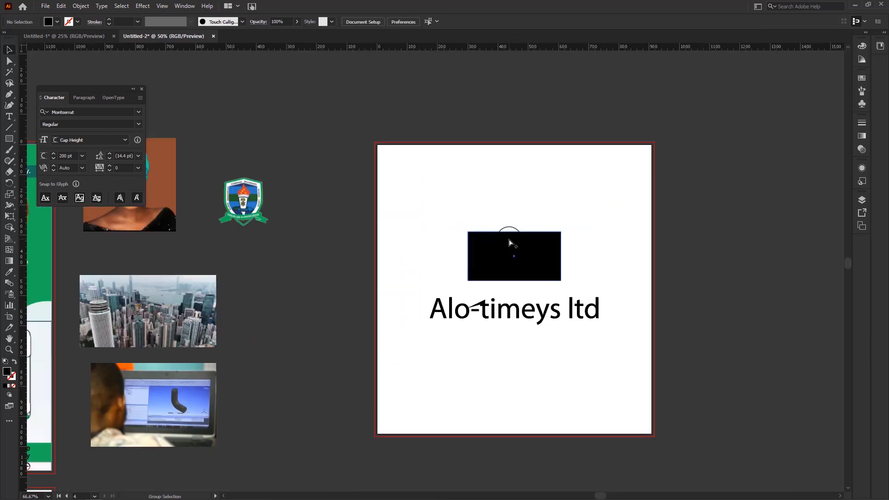
{"action": "scroll", "coordinate": [514, 234], "scroll_direction": "down", "scroll_amount": 3}
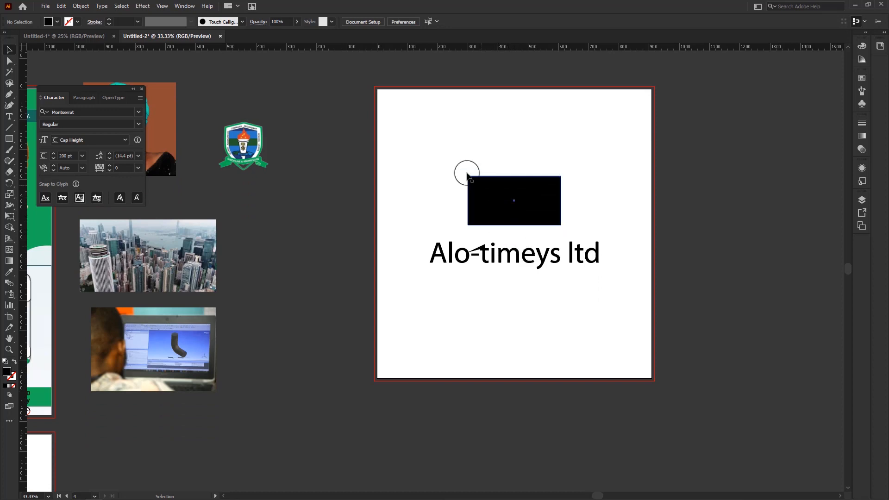
{"action": "left_click_drag", "start_coordinate": [437, 149], "coordinate": [588, 292]}
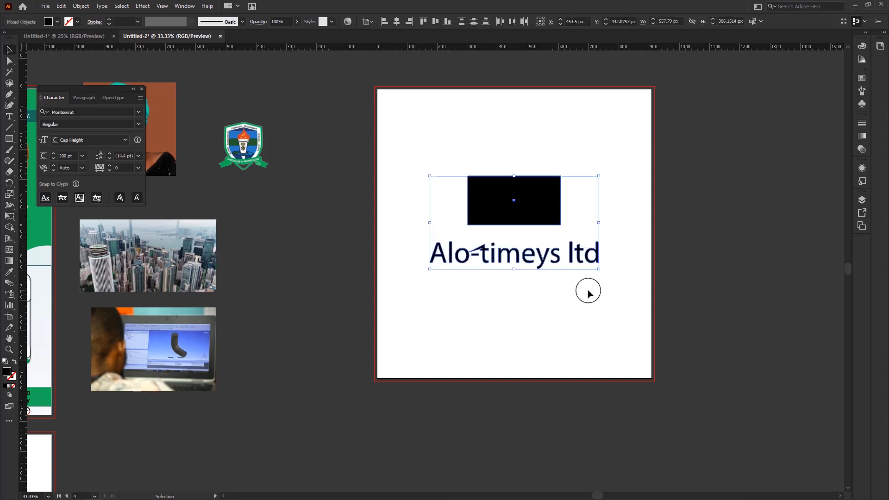
{"action": "scroll", "coordinate": [276, 213], "scroll_direction": "down", "scroll_amount": 1}
{"action": "left_click_drag", "start_coordinate": [276, 213], "coordinate": [441, 231]}
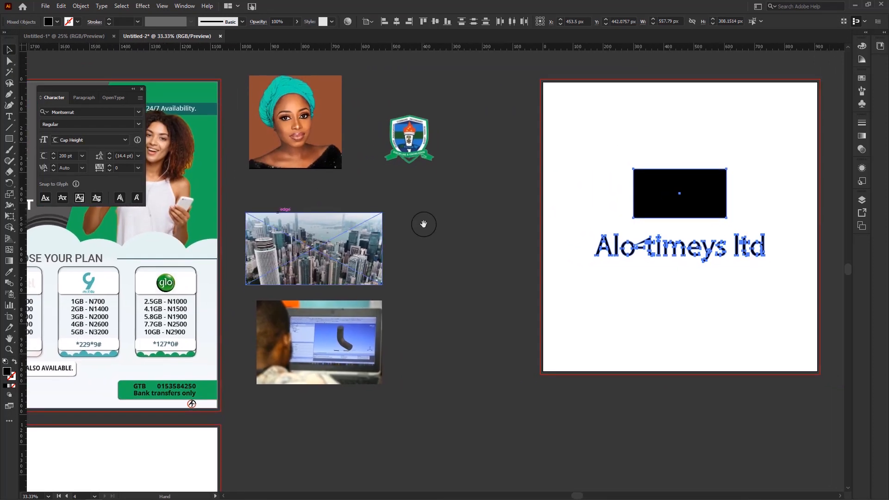